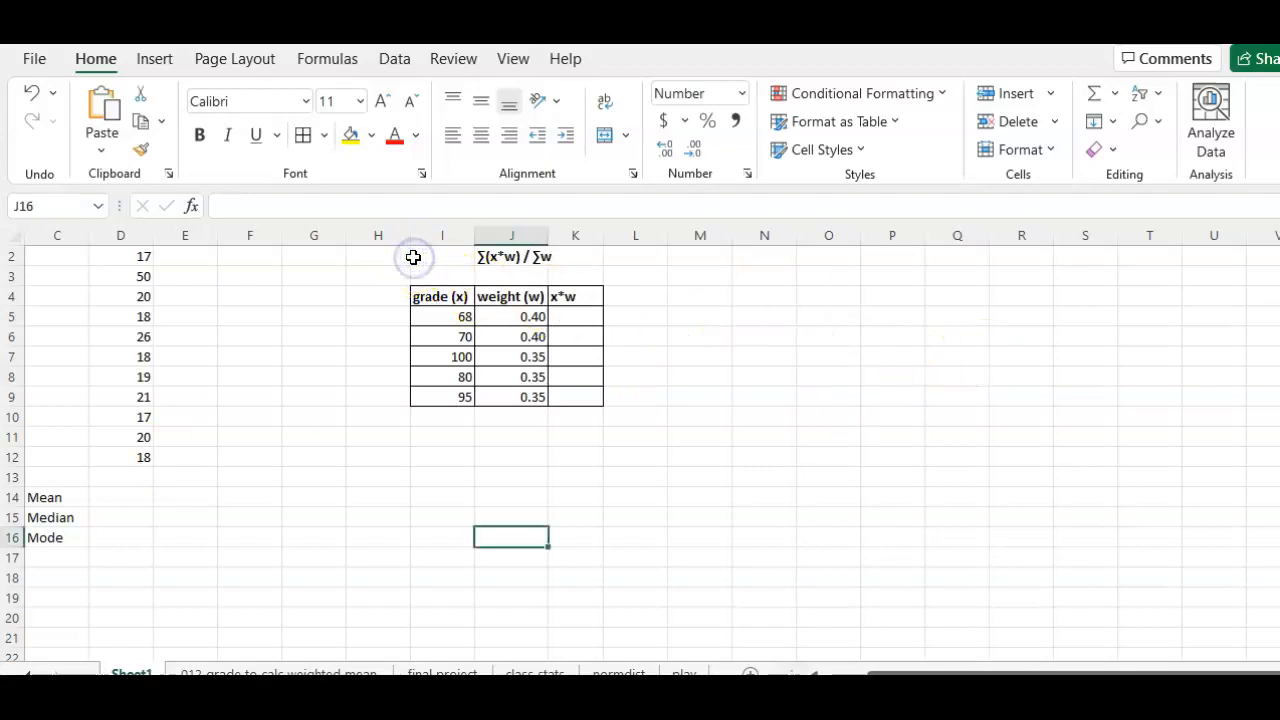
Step: Sort the values in D1:D12 from smallest to largest
click(414, 258)
key(Up)
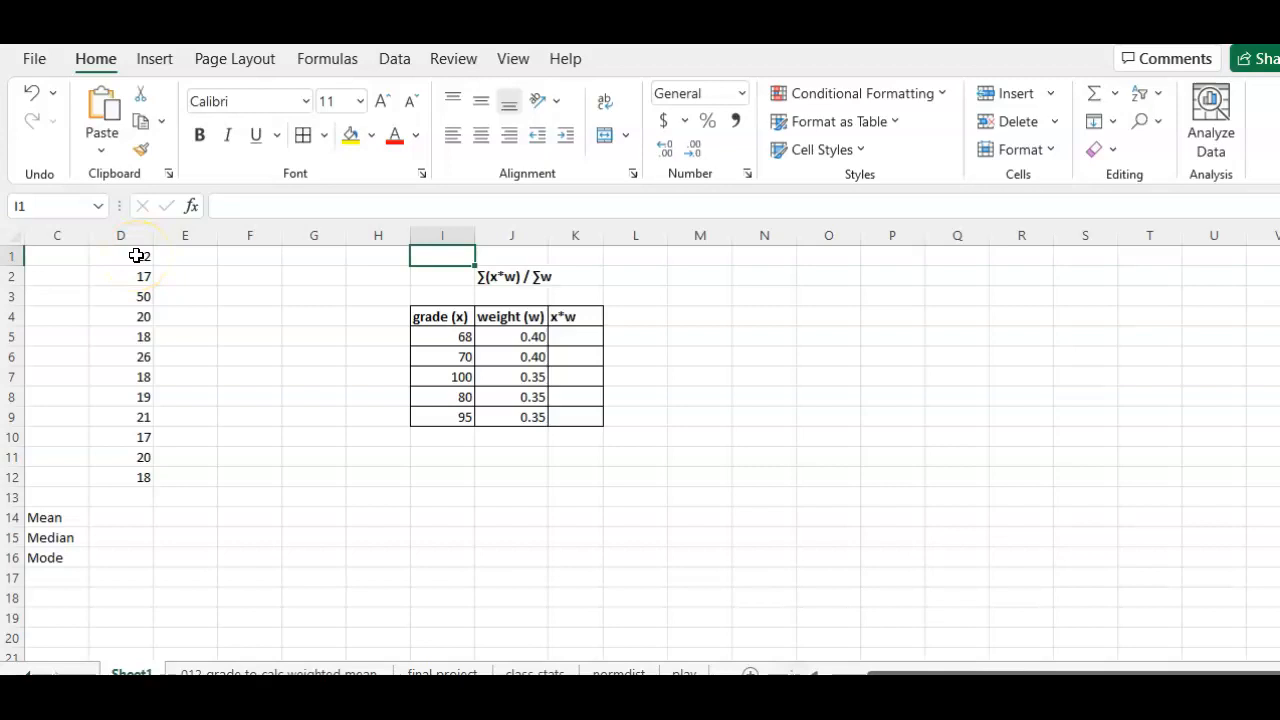
drag(136, 256, 139, 472)
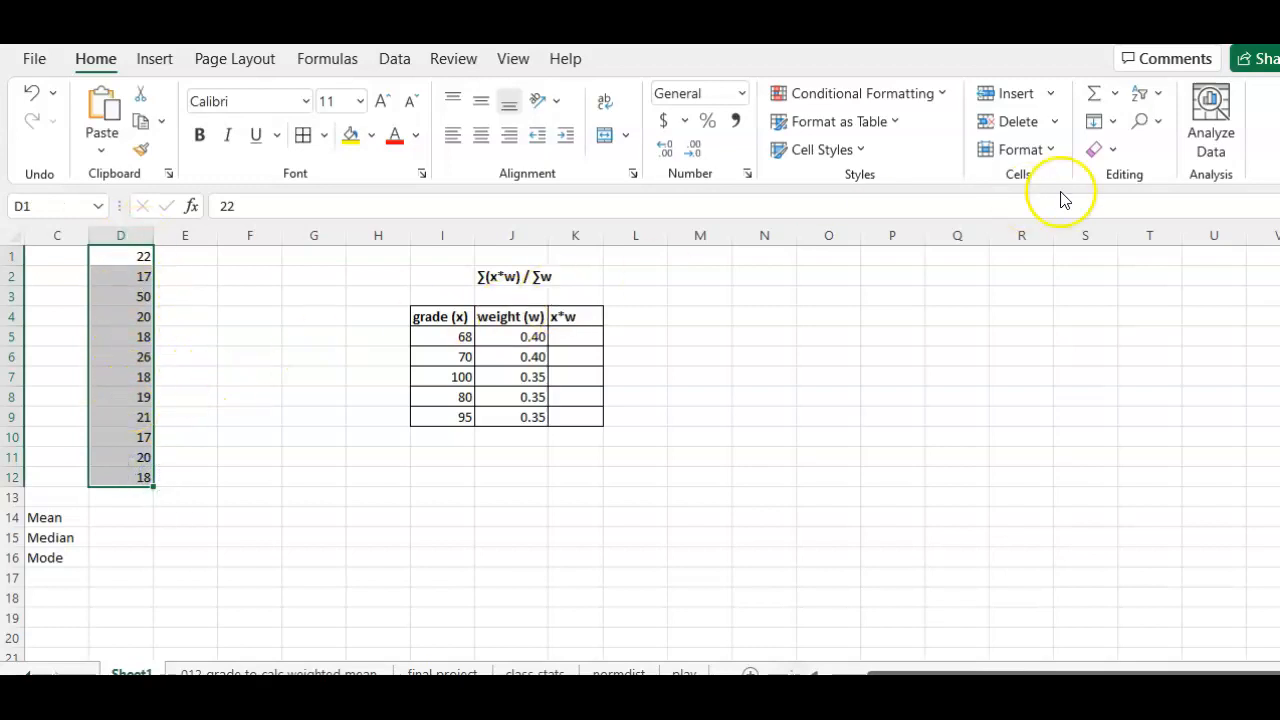
click(1145, 97)
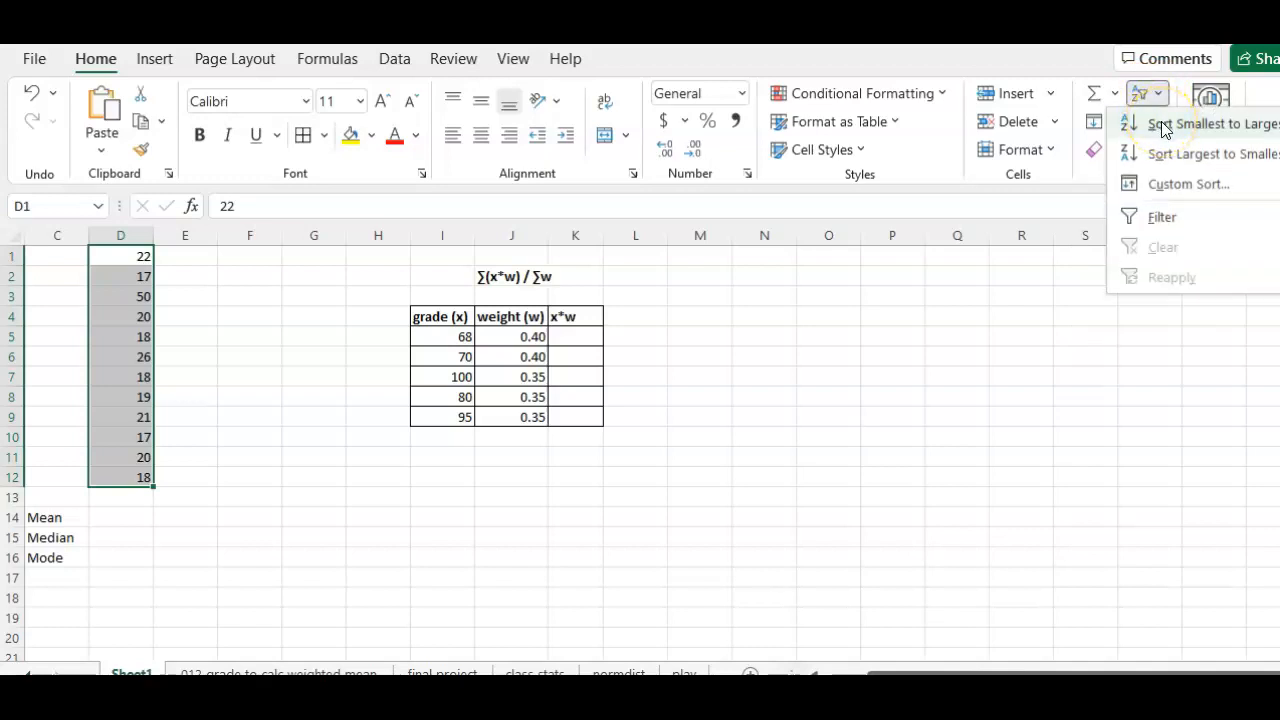
click(1163, 125)
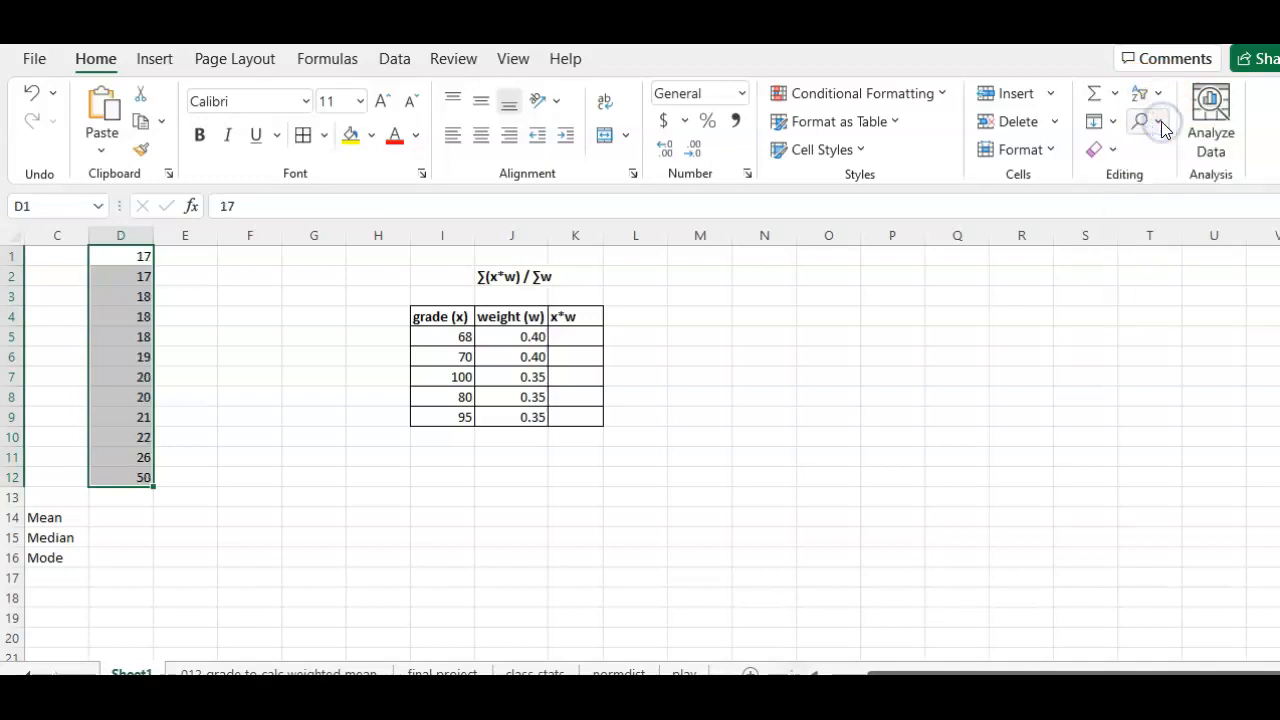
click(489, 532)
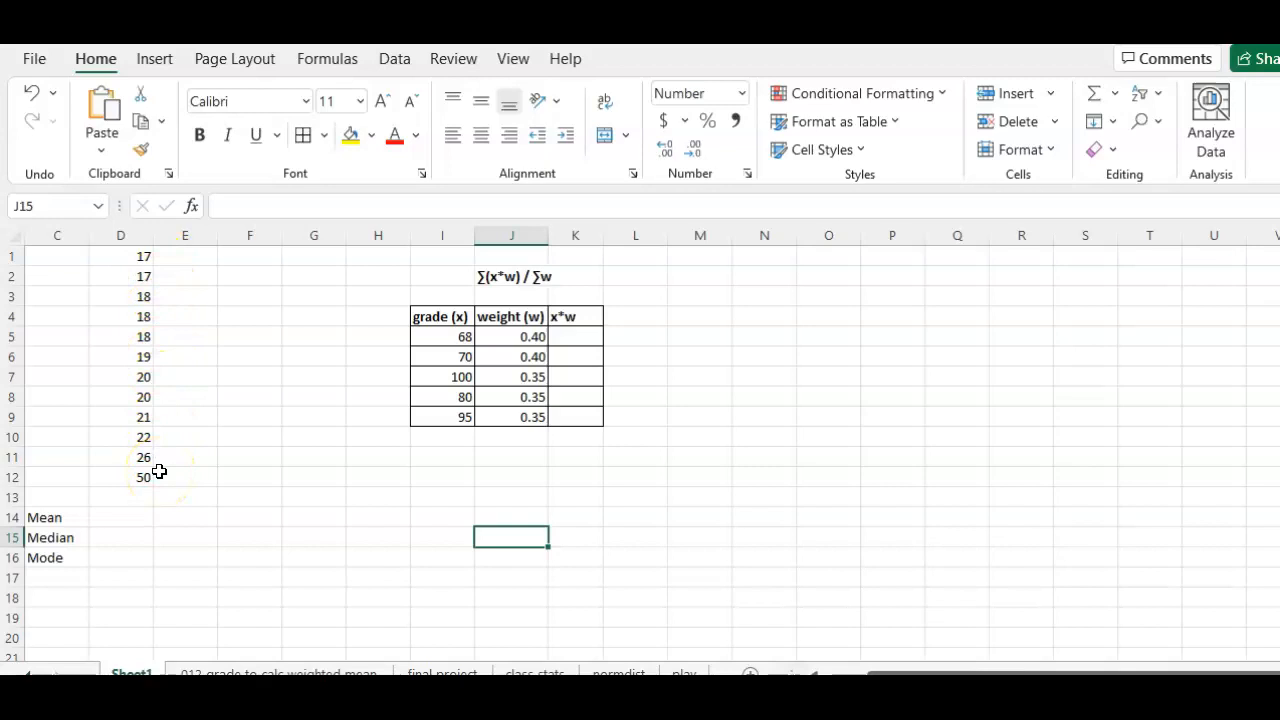
Step: Select cell D14 beside the Mean label and browse the list of statistical functions
click(130, 515)
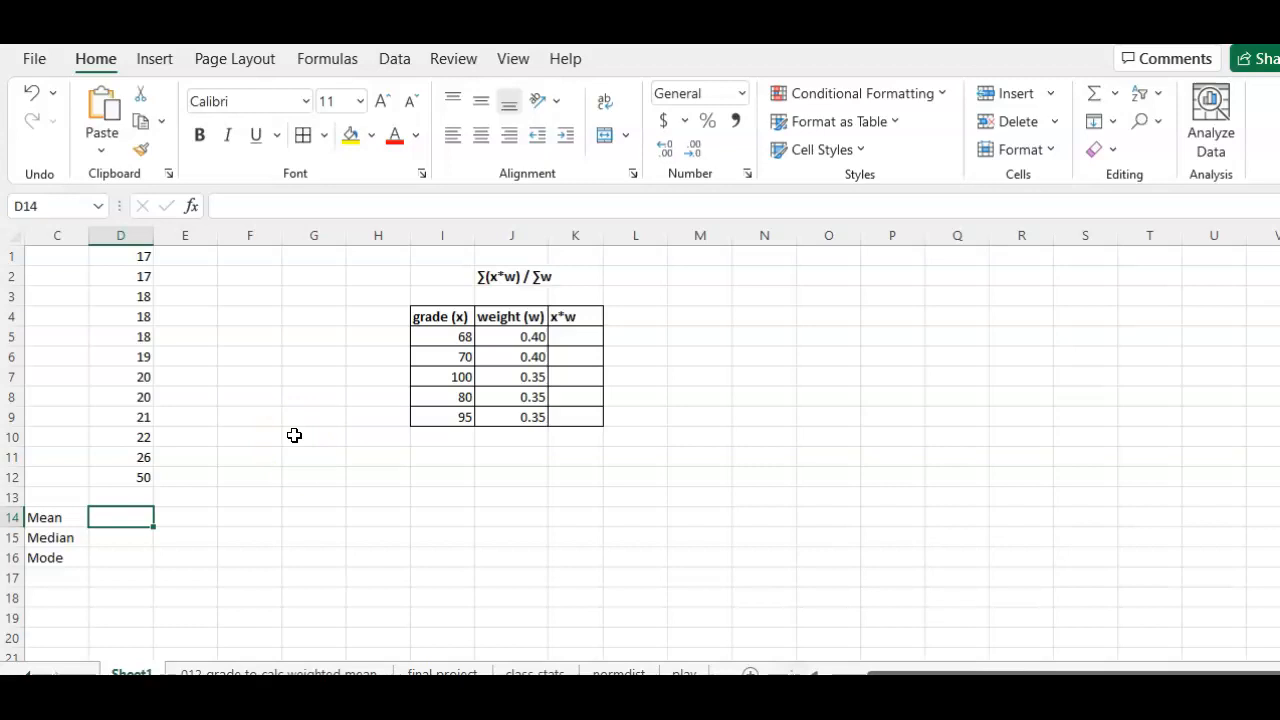
click(330, 62)
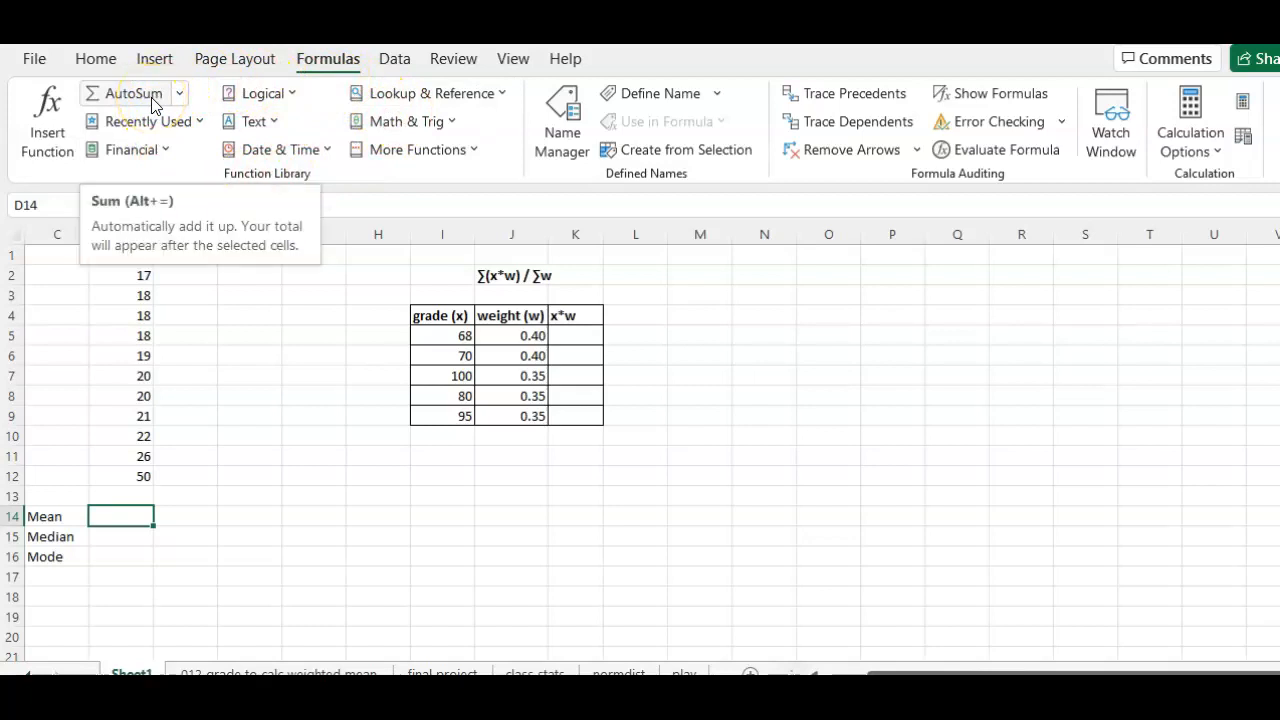
click(391, 158)
click(401, 184)
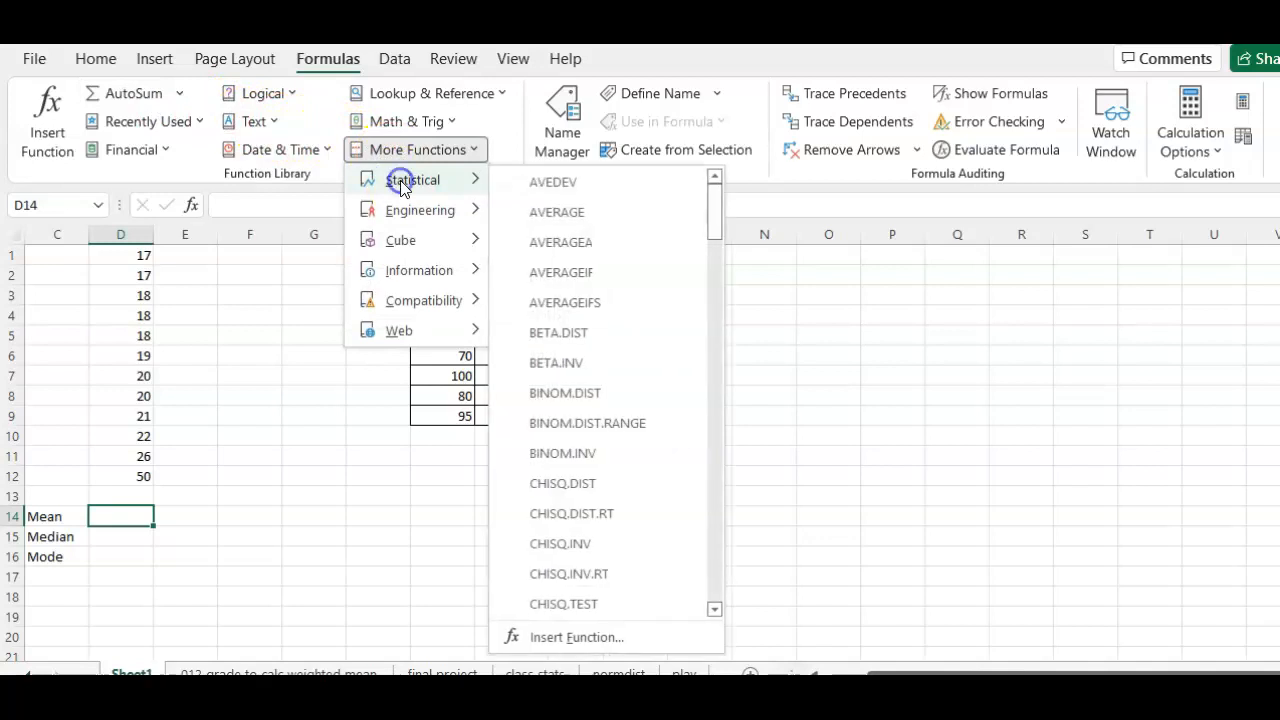
mouse_move(714, 206)
mouse_down()
mouse_move(734, 574)
mouse_move(702, 190)
mouse_up()
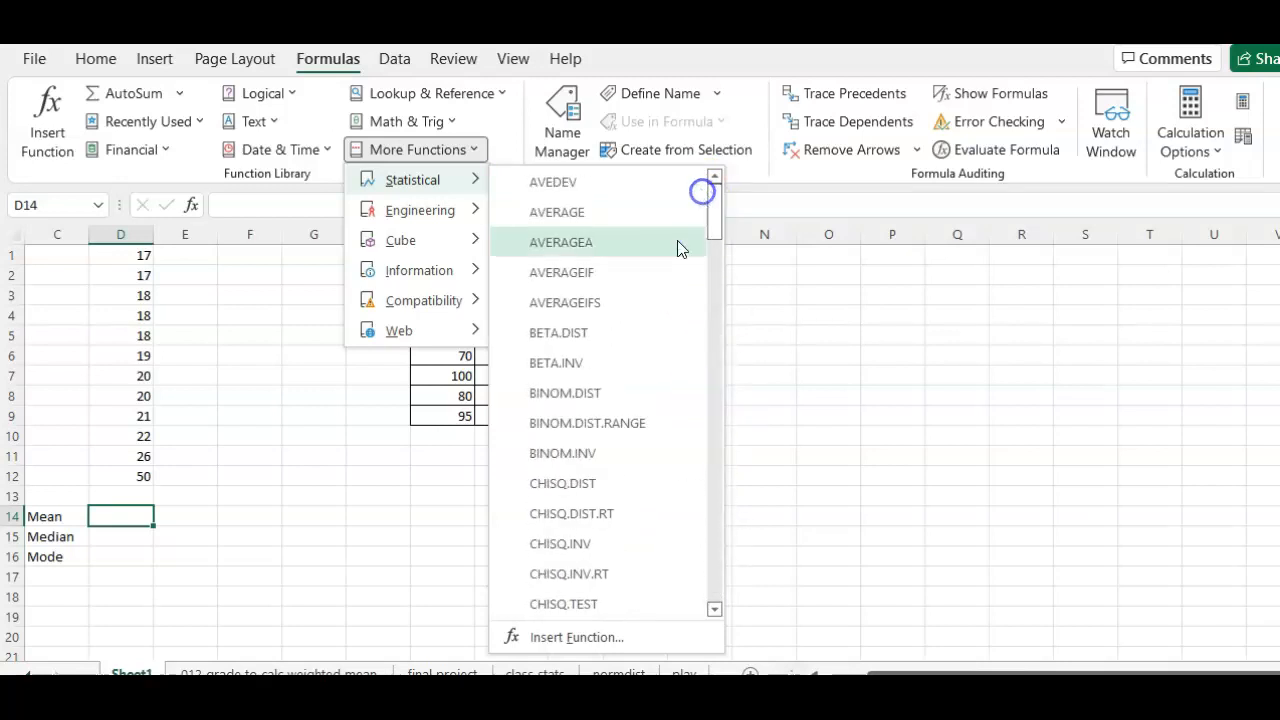
click(364, 482)
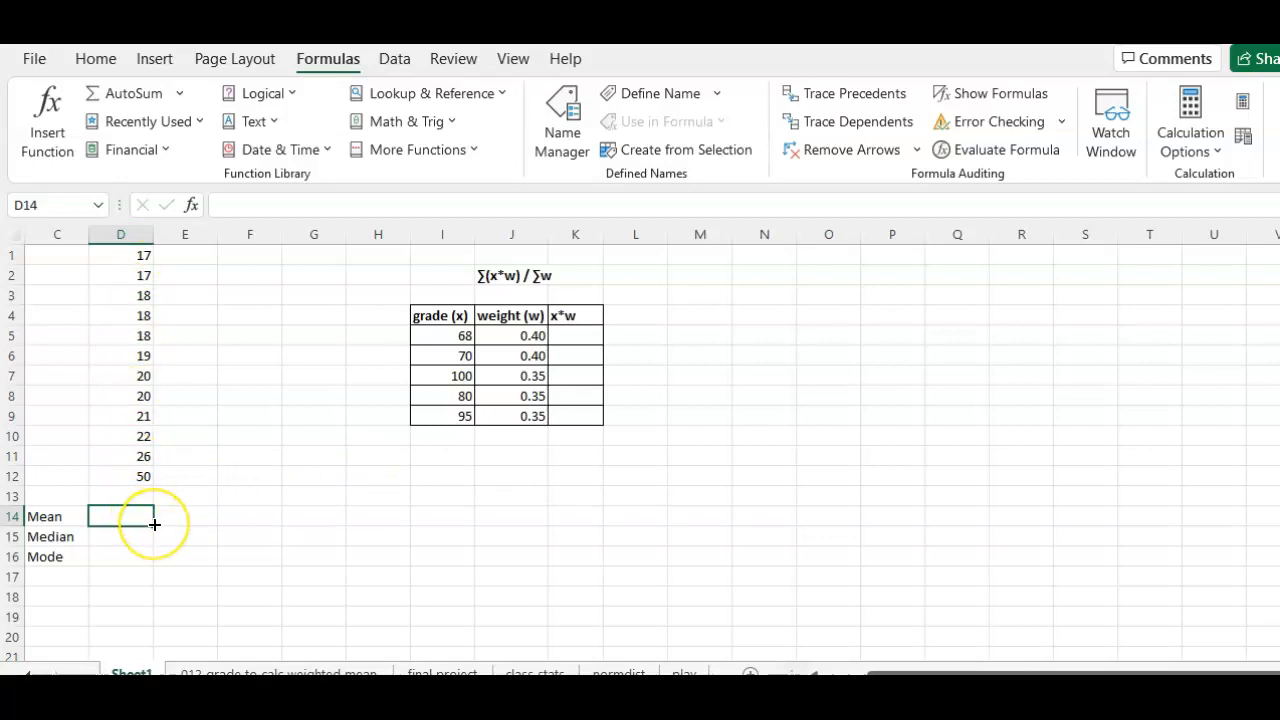
Step: Enter a SUM formula in D14 that totals the values in D1:D12
text(=s)
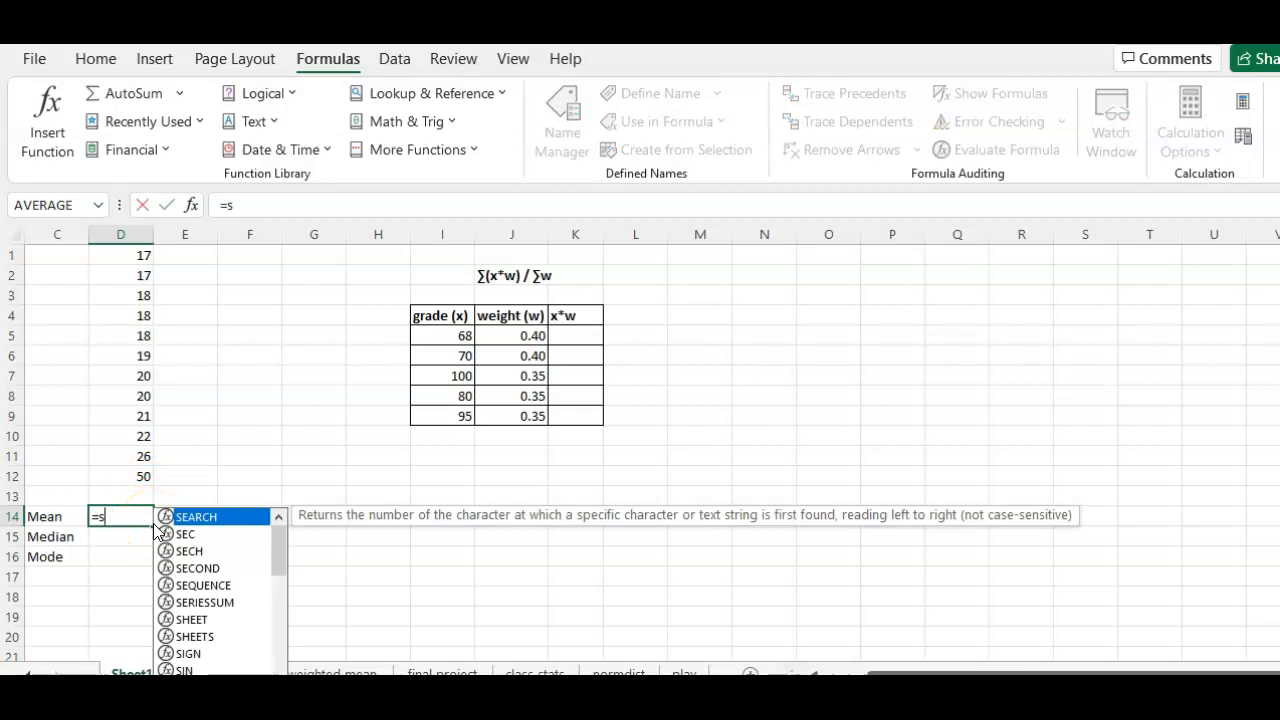
text(um)
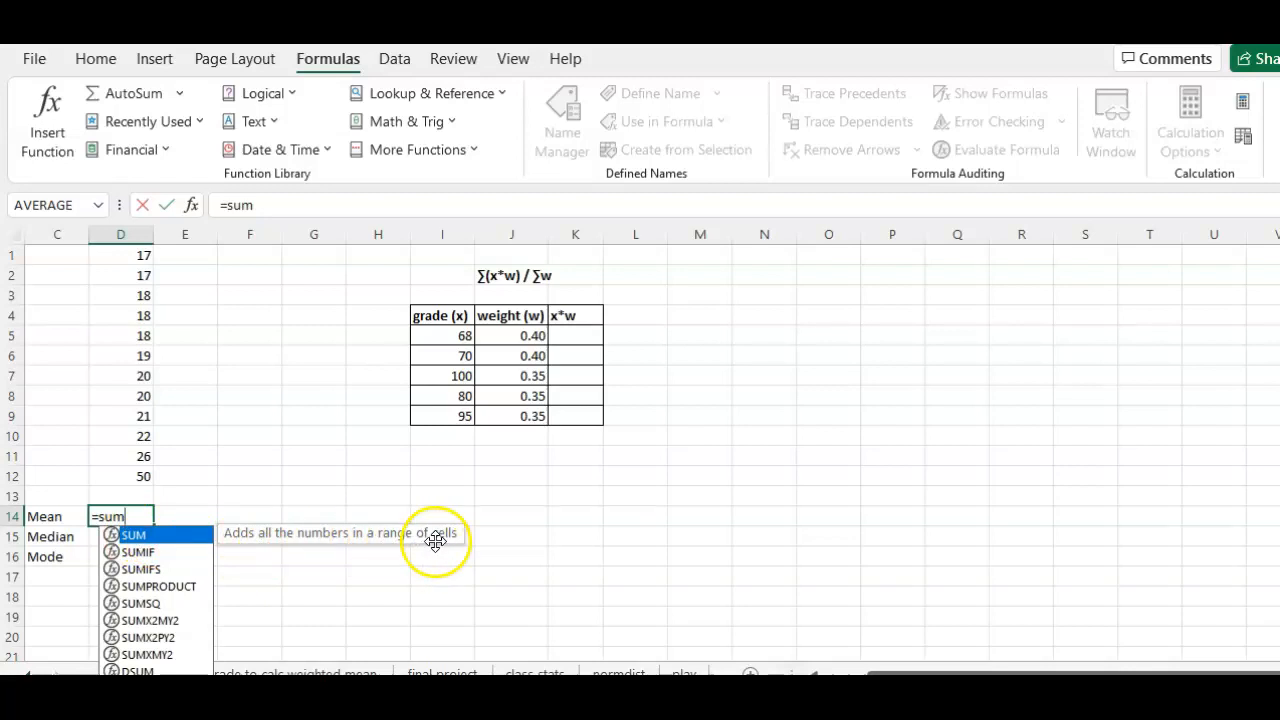
double_click(180, 540)
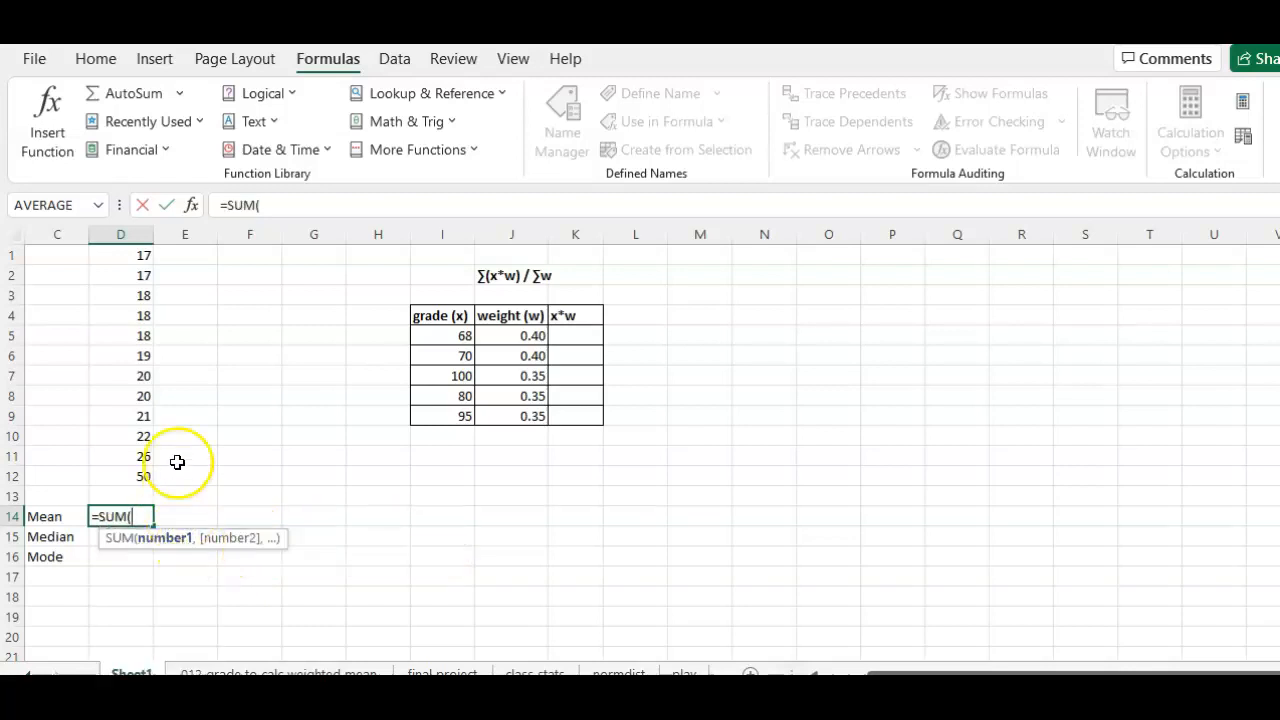
drag(134, 255, 143, 477)
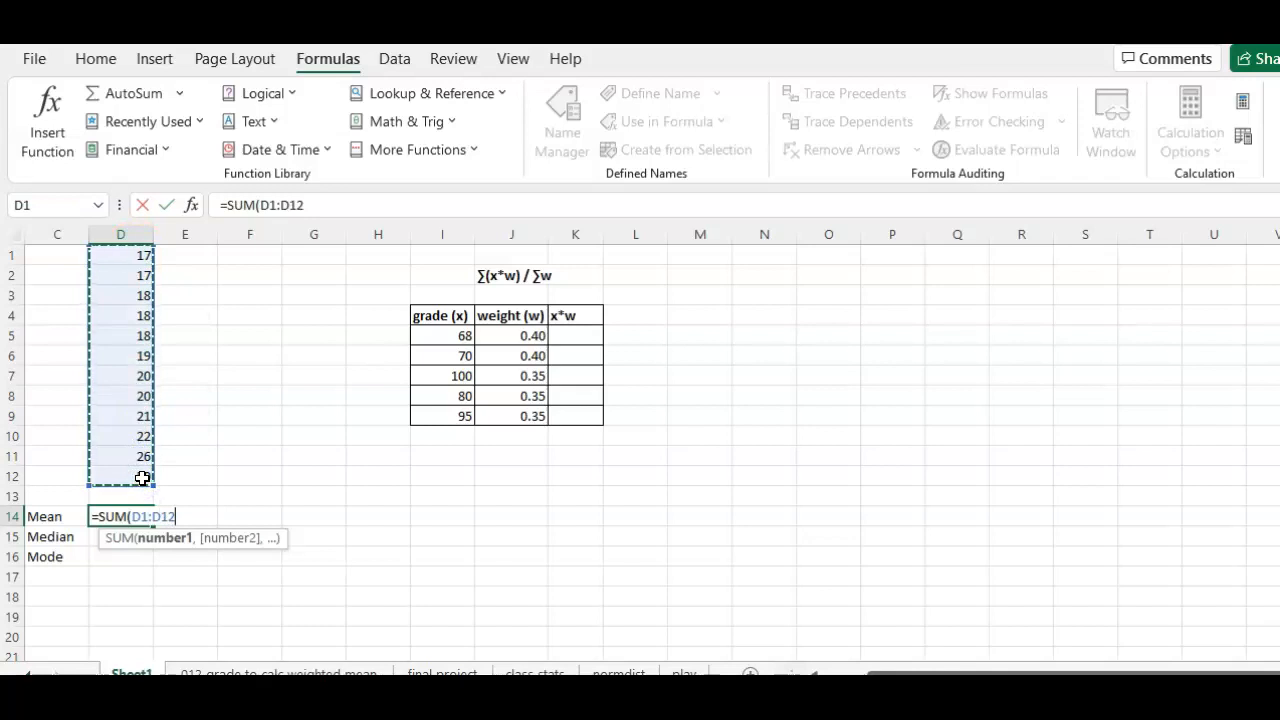
key(Return)
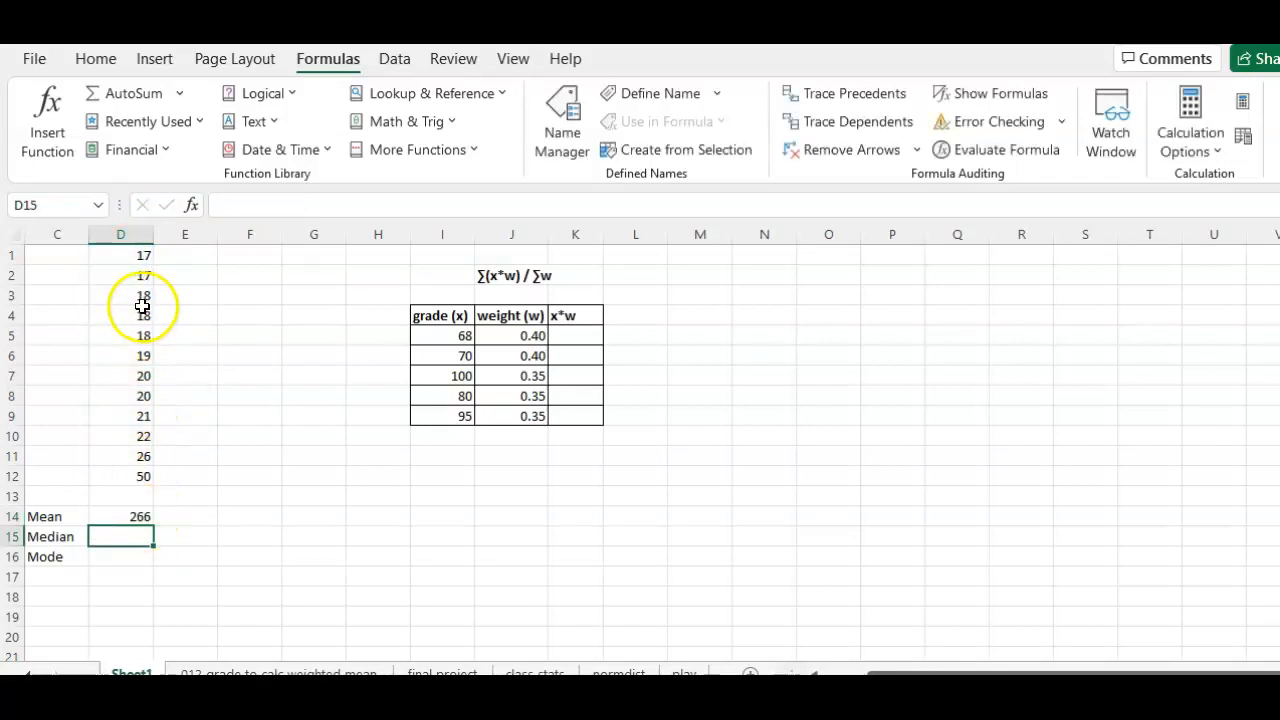
Step: Enter =D14/12 in cell E14 to calculate the mean manually, and check the sum formula in D14
click(173, 519)
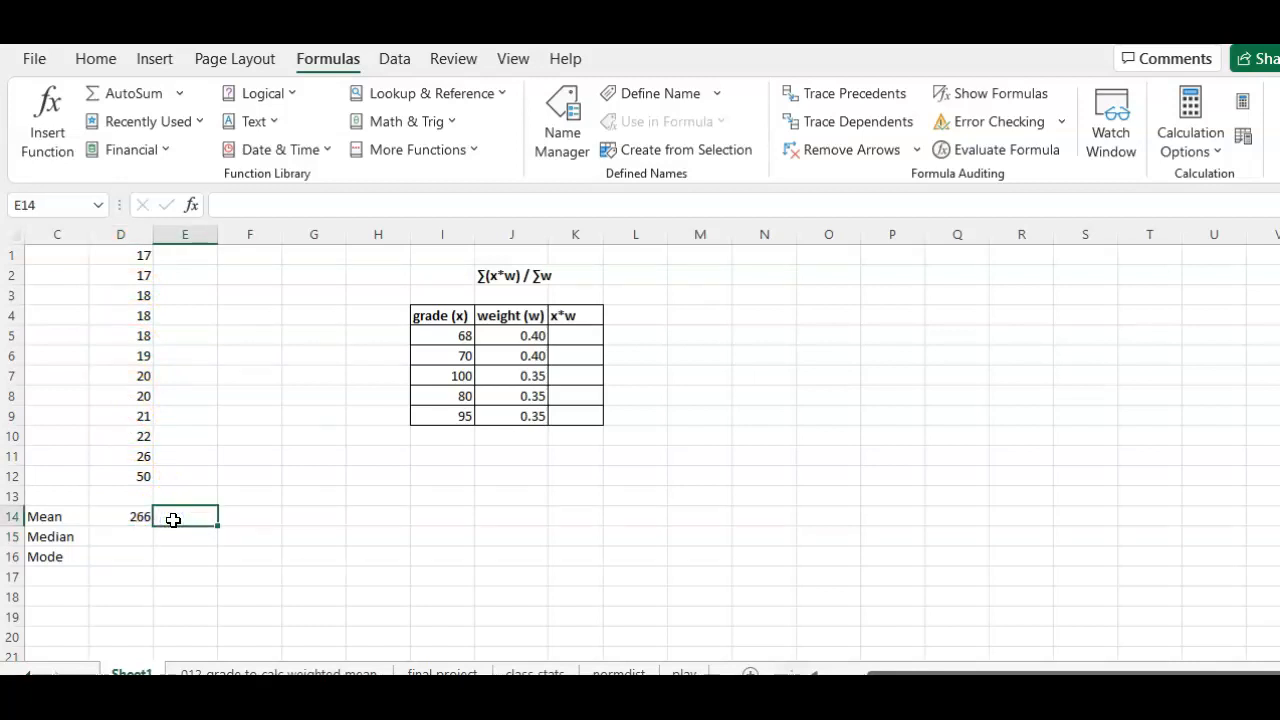
text(=)
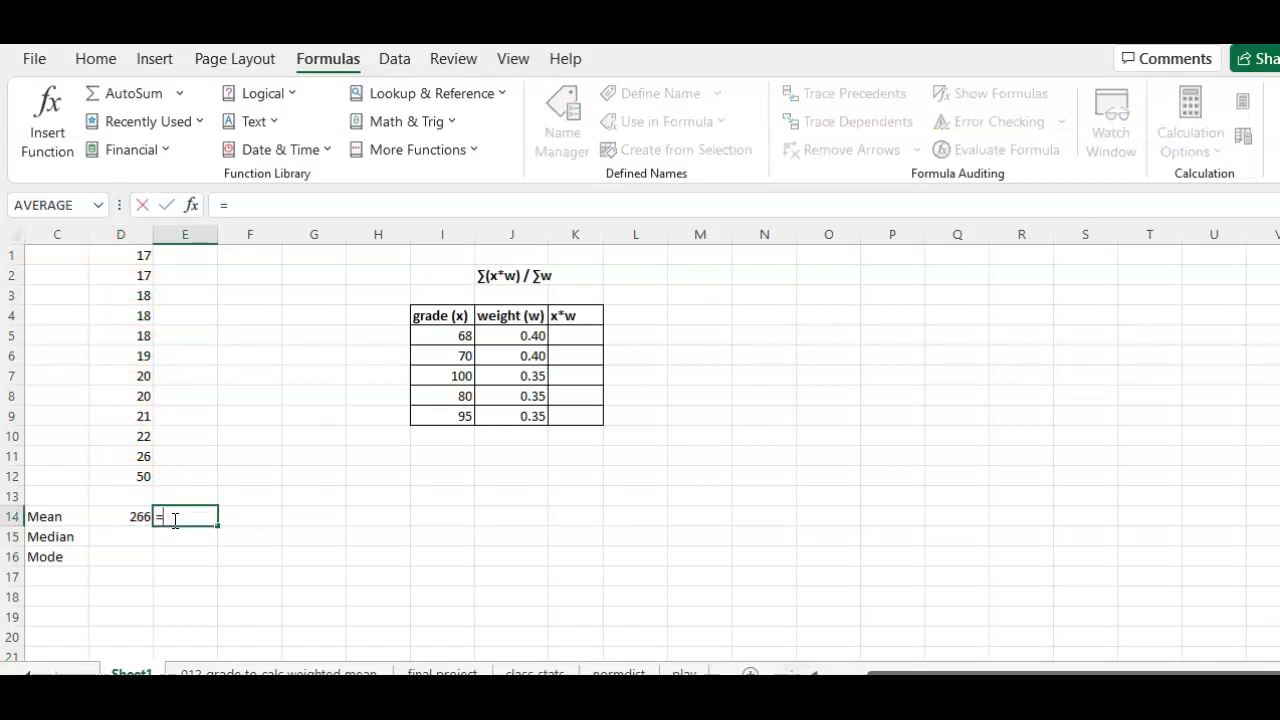
click(133, 517)
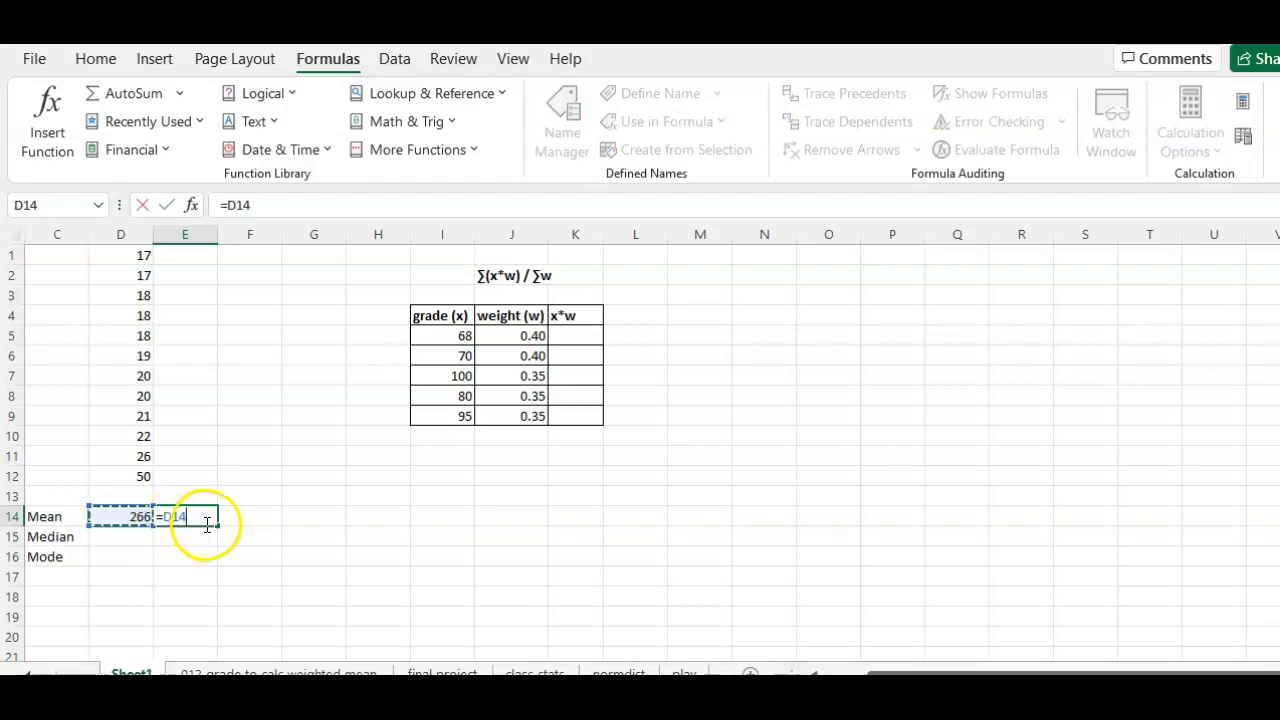
text(/12)
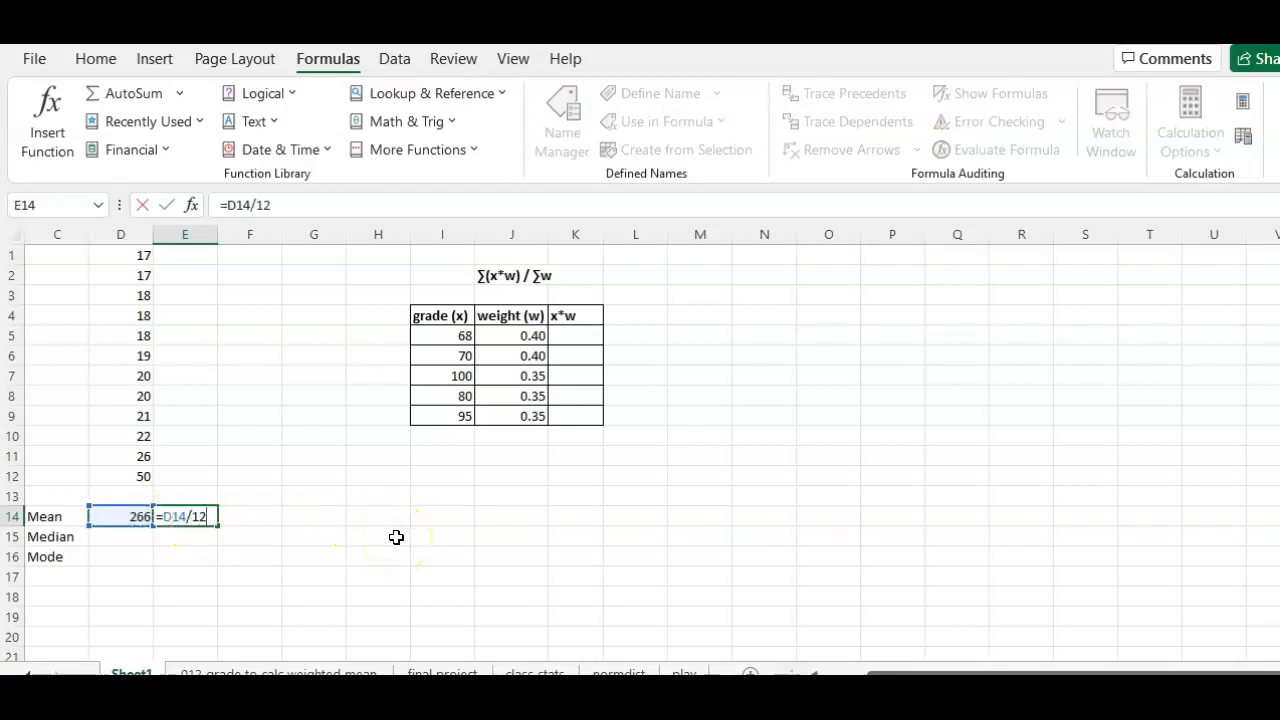
key(Return)
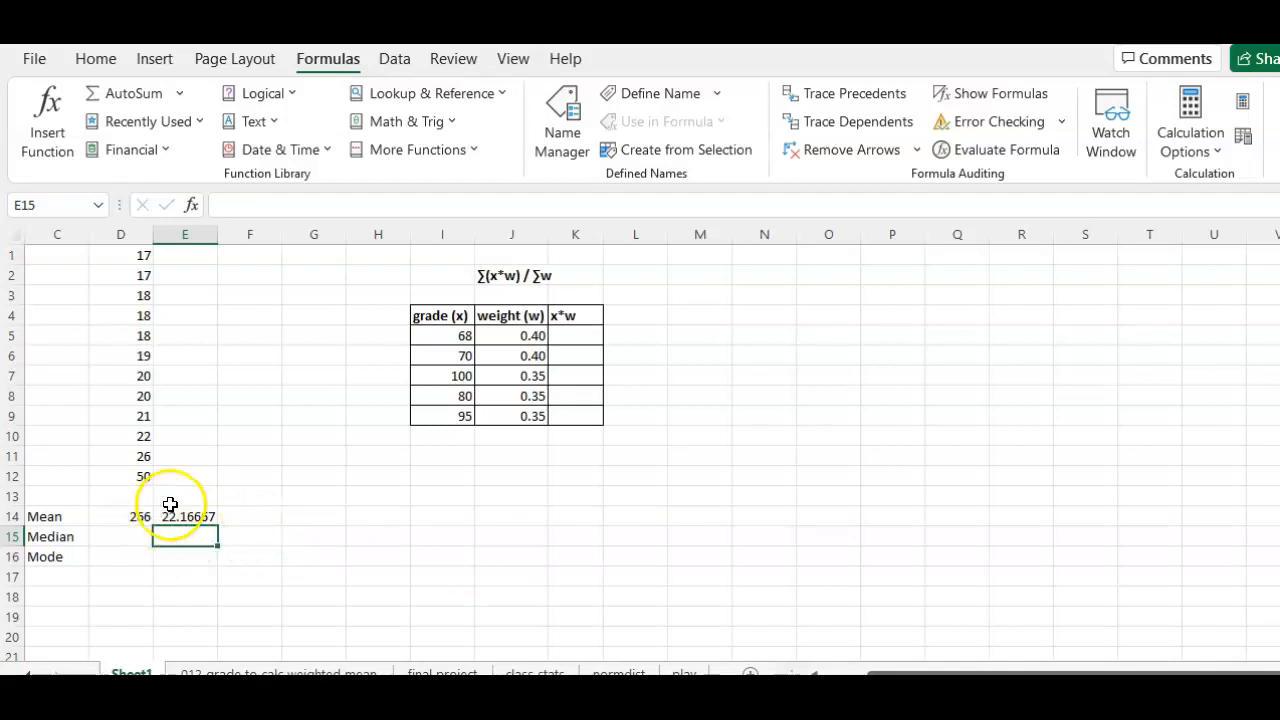
click(135, 516)
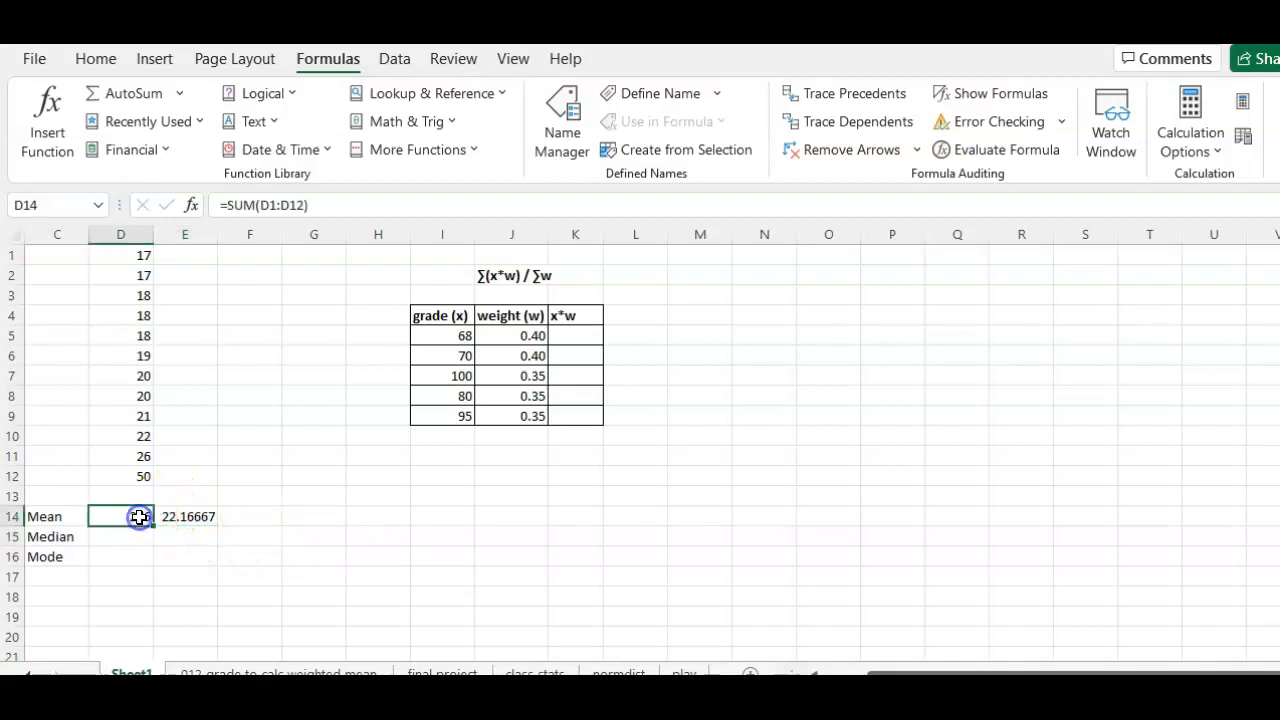
click(265, 205)
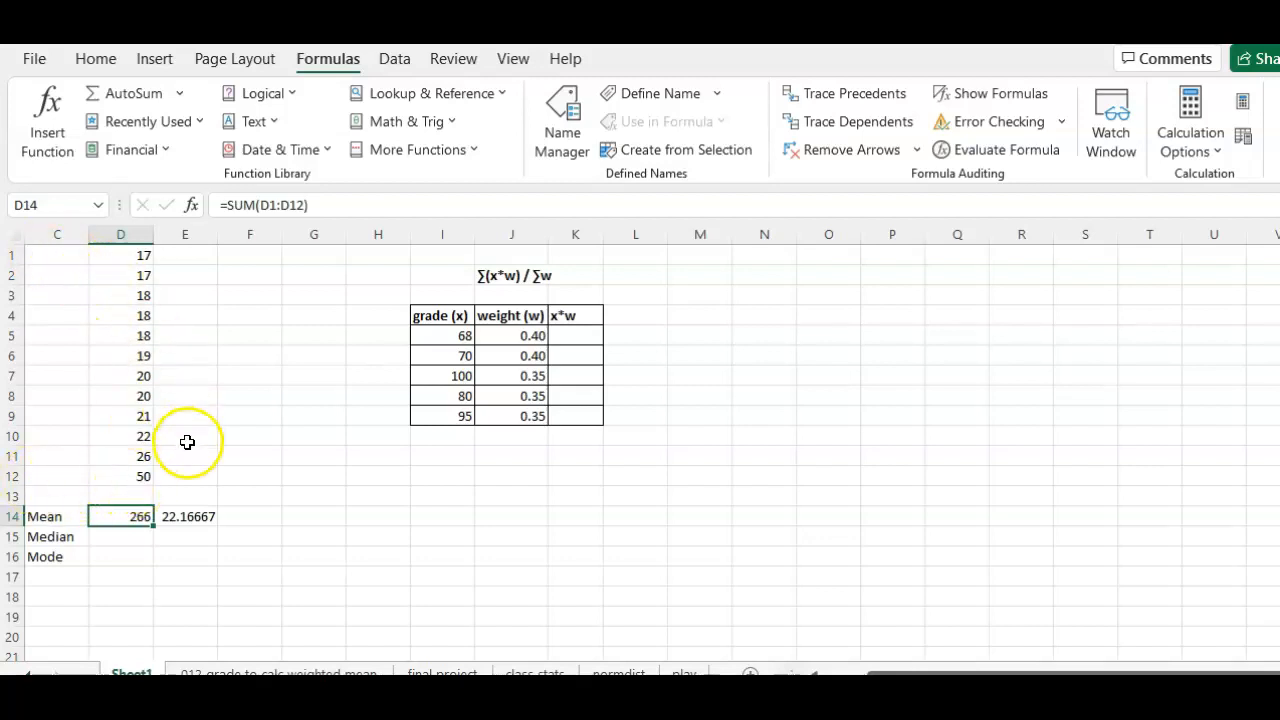
Step: Calculate the mean of D1:D12 in cell F14 with the AVERAGE function and check its formula
click(241, 515)
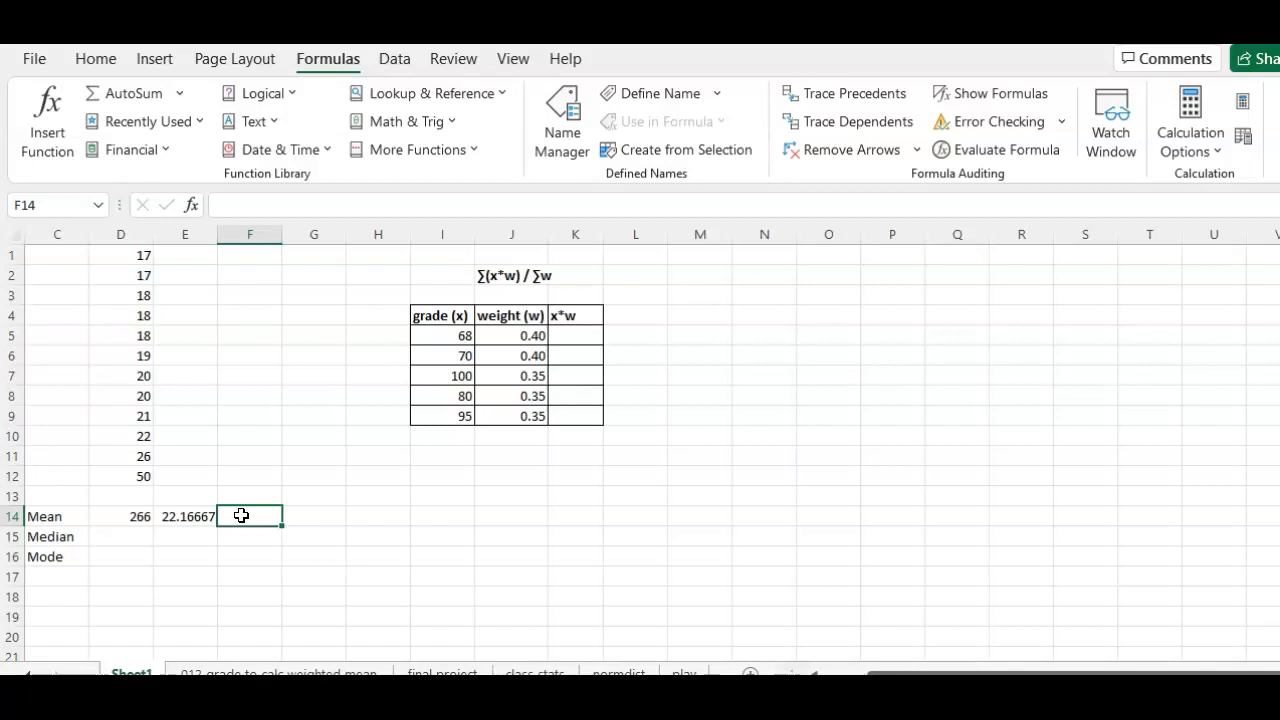
text(=)
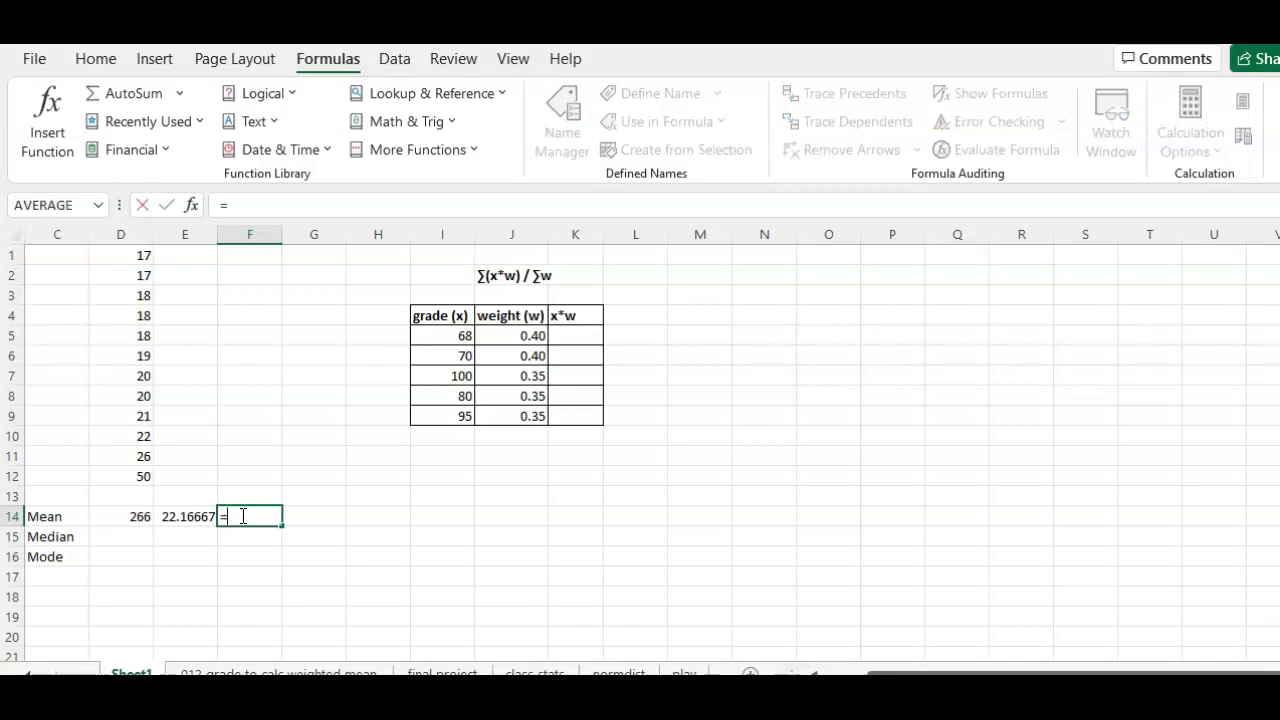
text(av)
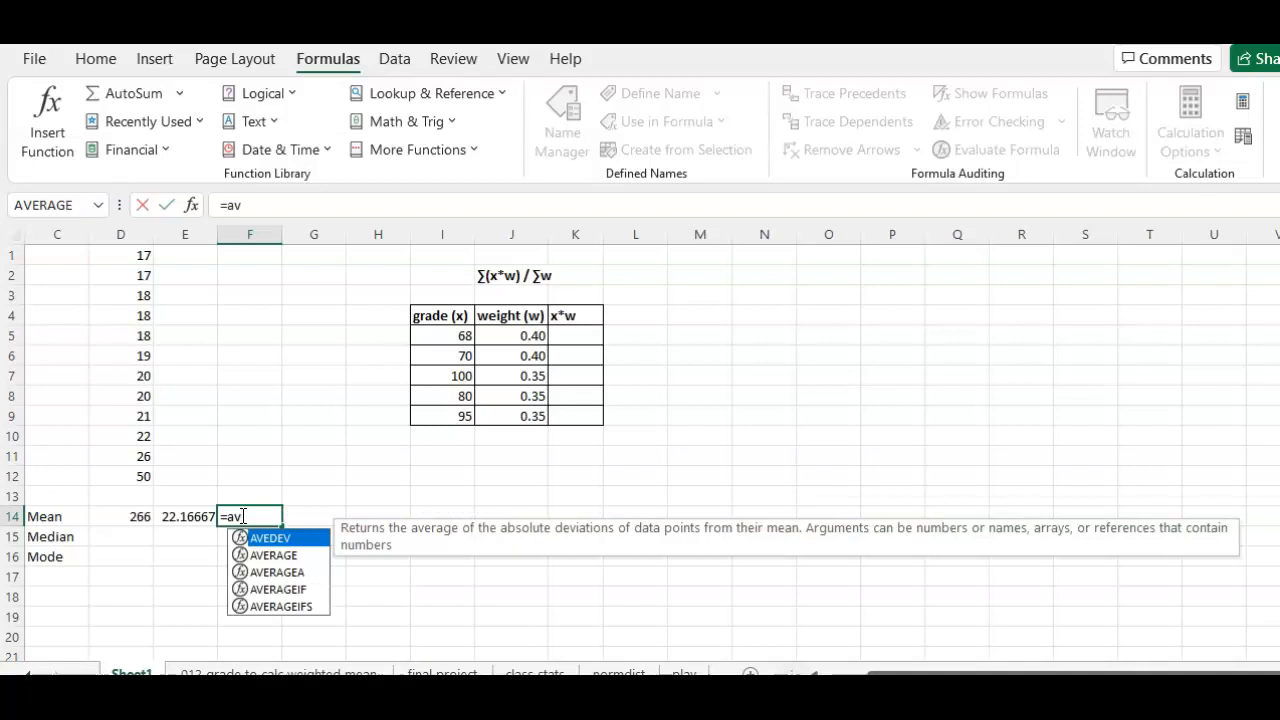
double_click(279, 556)
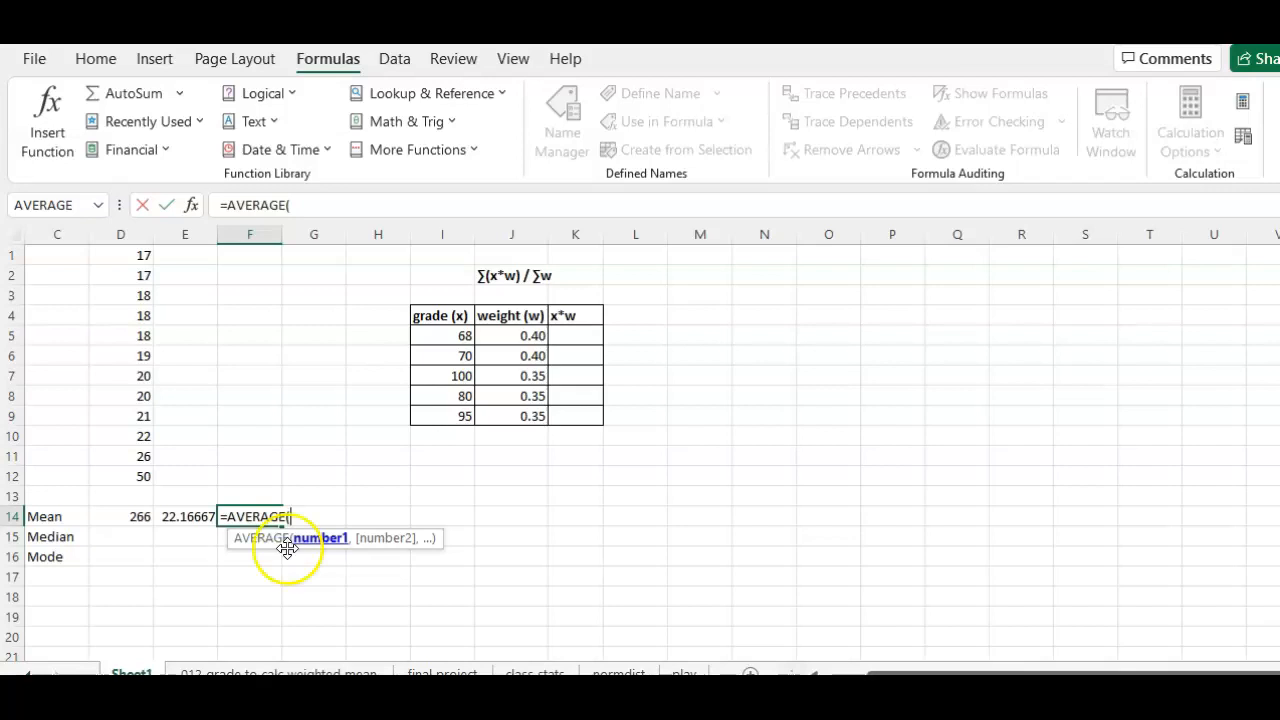
drag(125, 253, 150, 475)
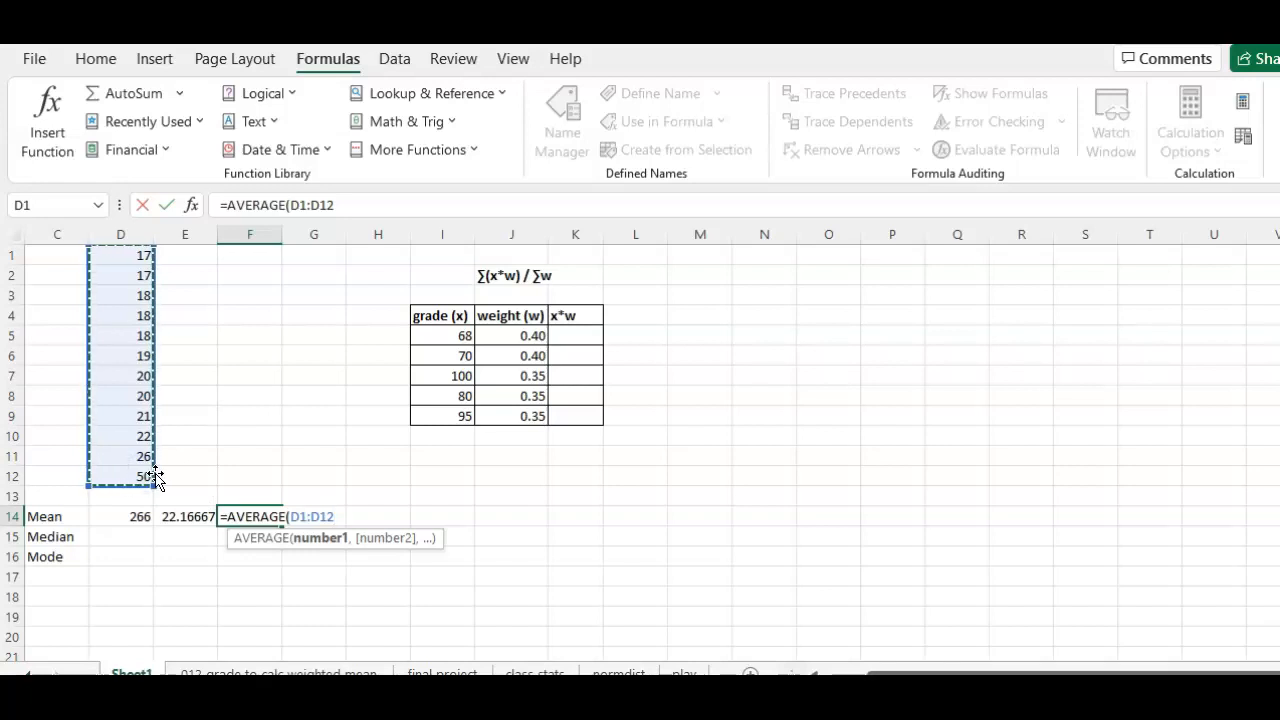
key(Return)
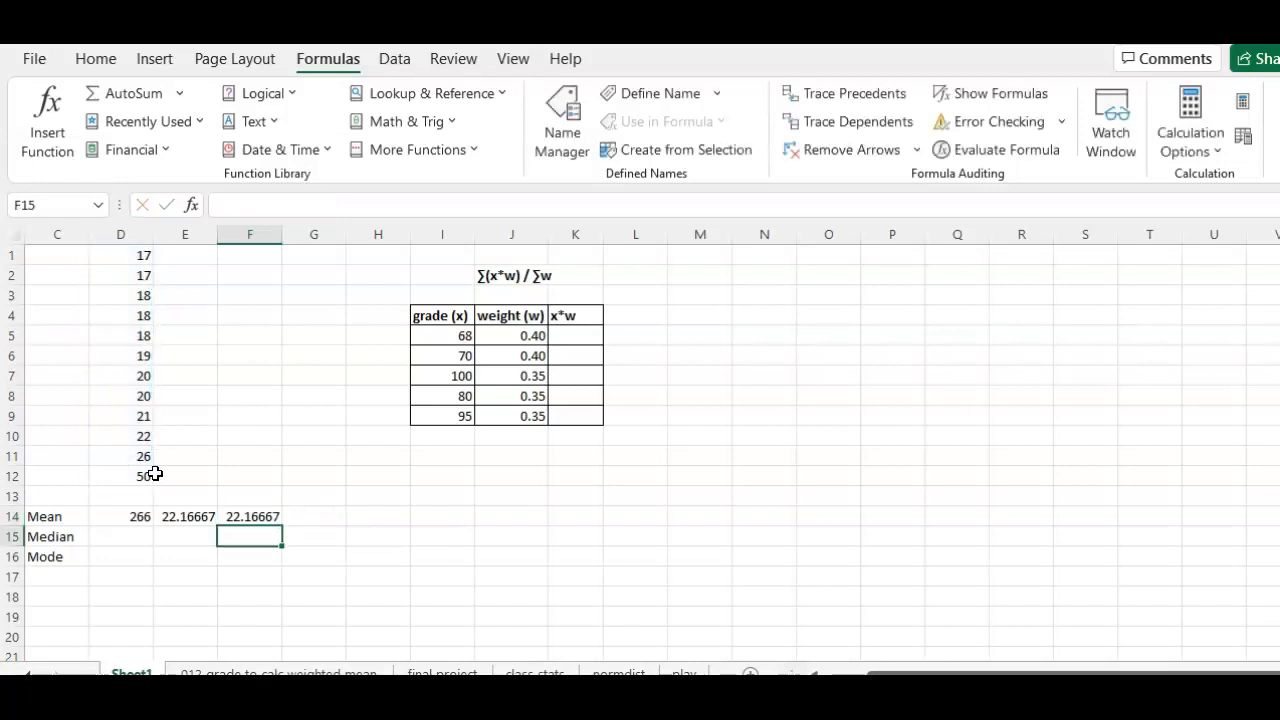
click(252, 516)
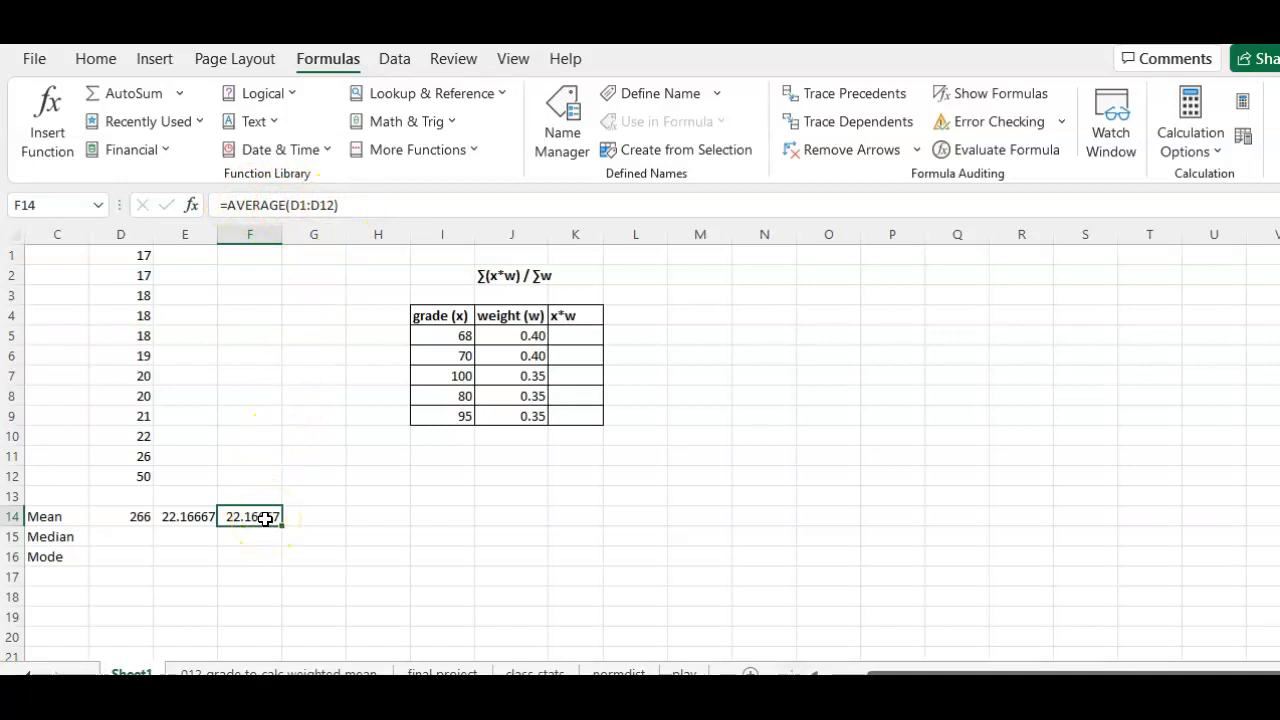
Step: Format the two means in E14:F14 as Number with 2 decimal places
click(178, 517)
drag(216, 525, 251, 515)
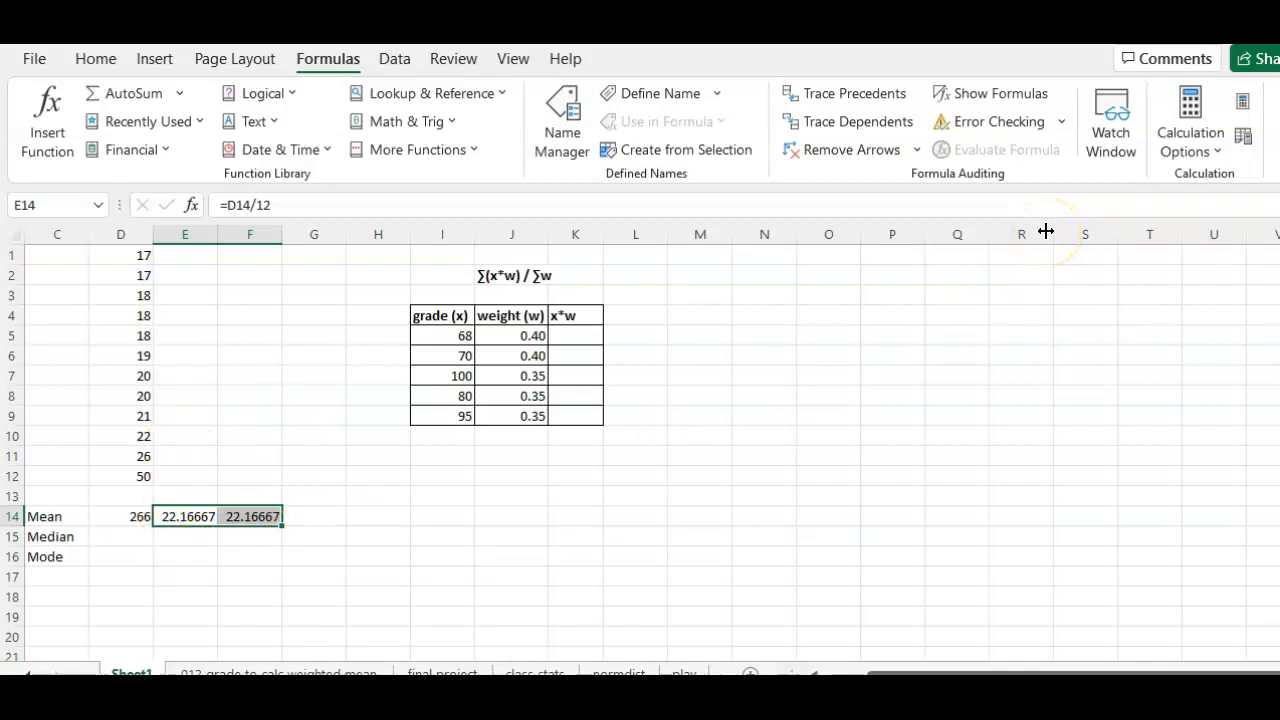
click(95, 58)
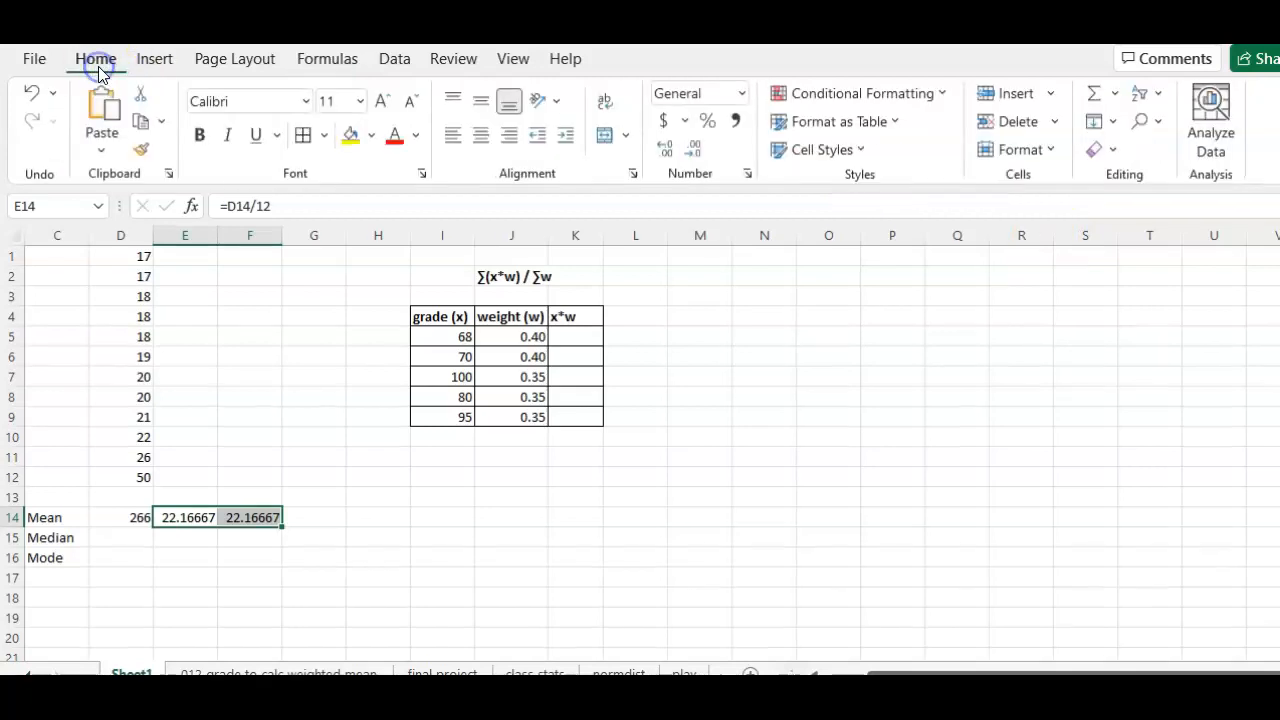
click(1022, 149)
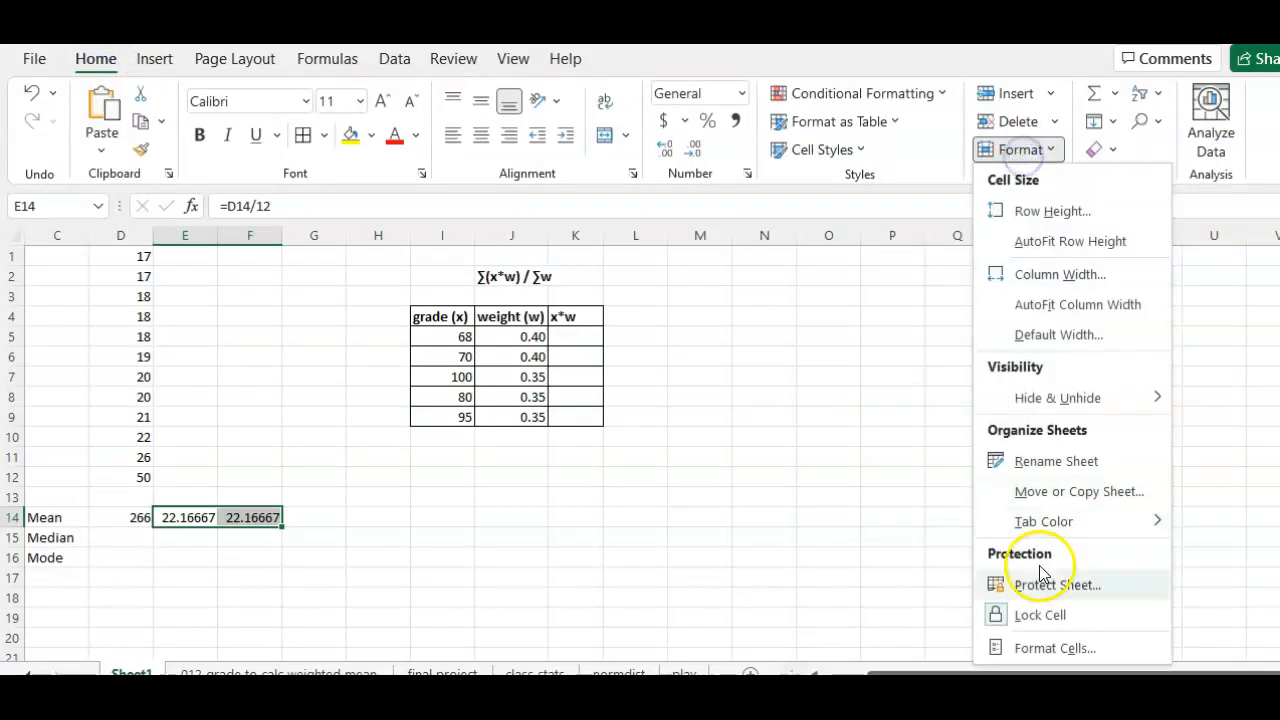
click(1046, 647)
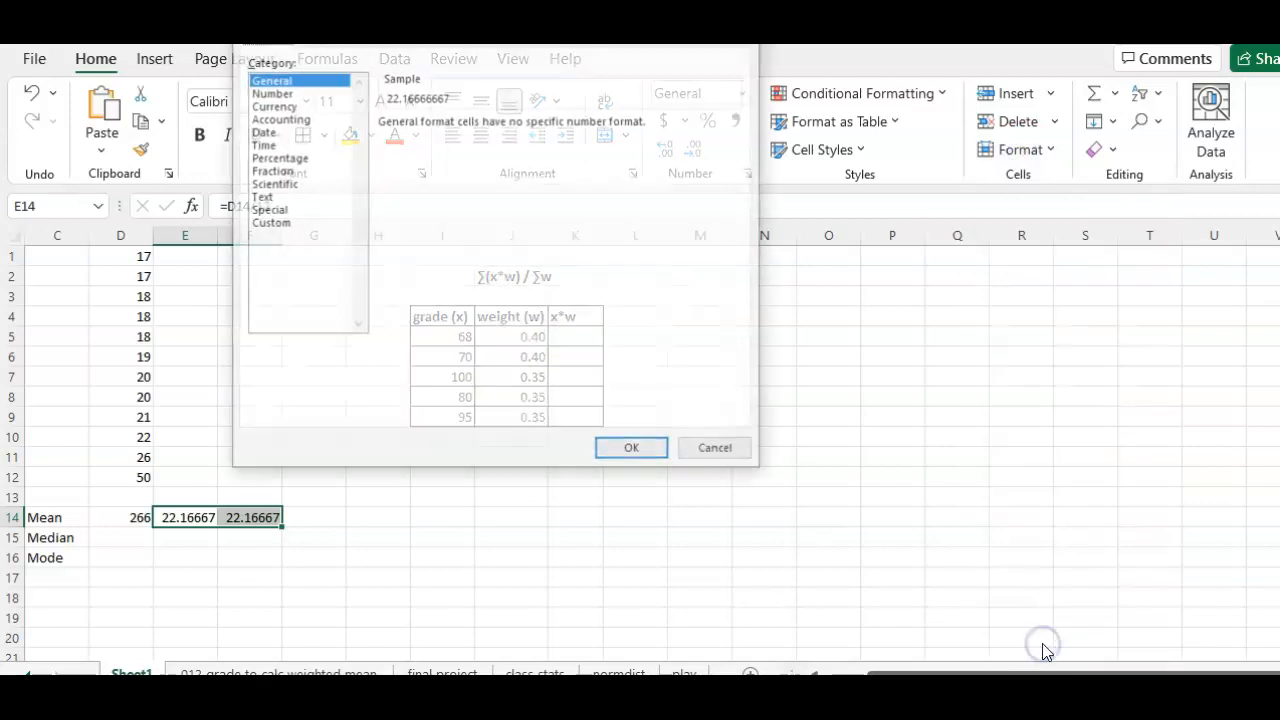
click(290, 92)
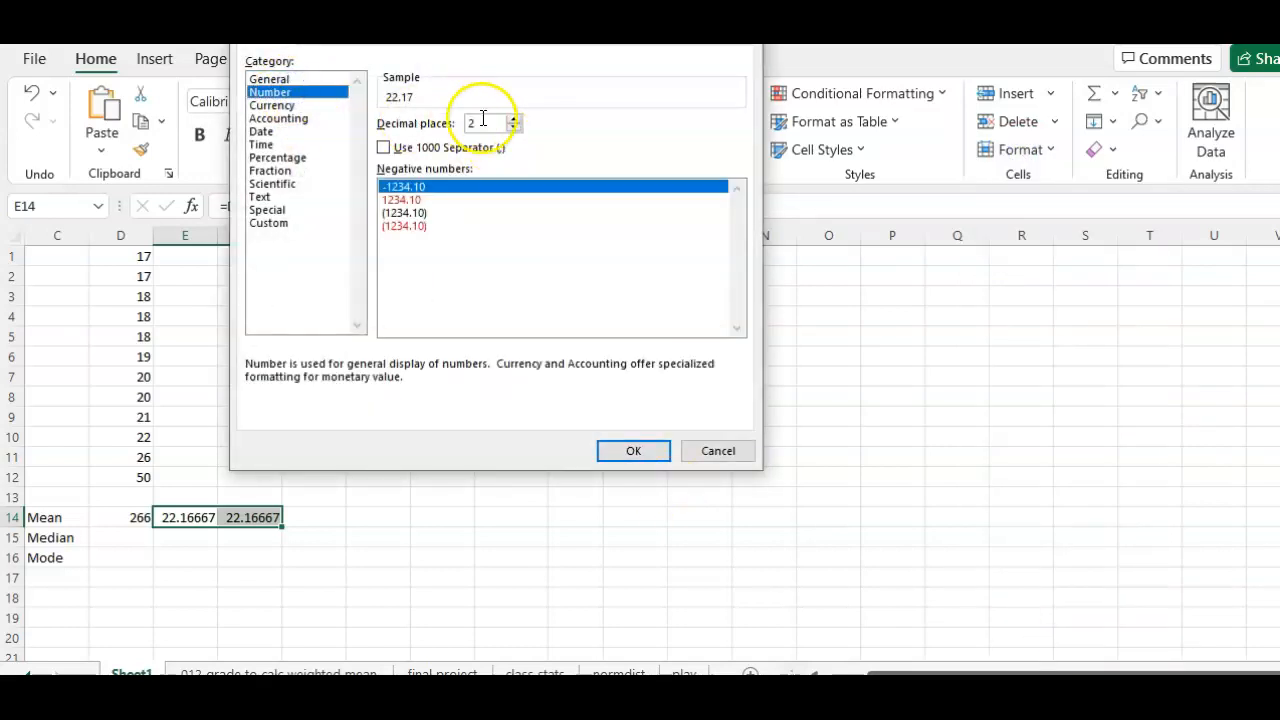
click(630, 449)
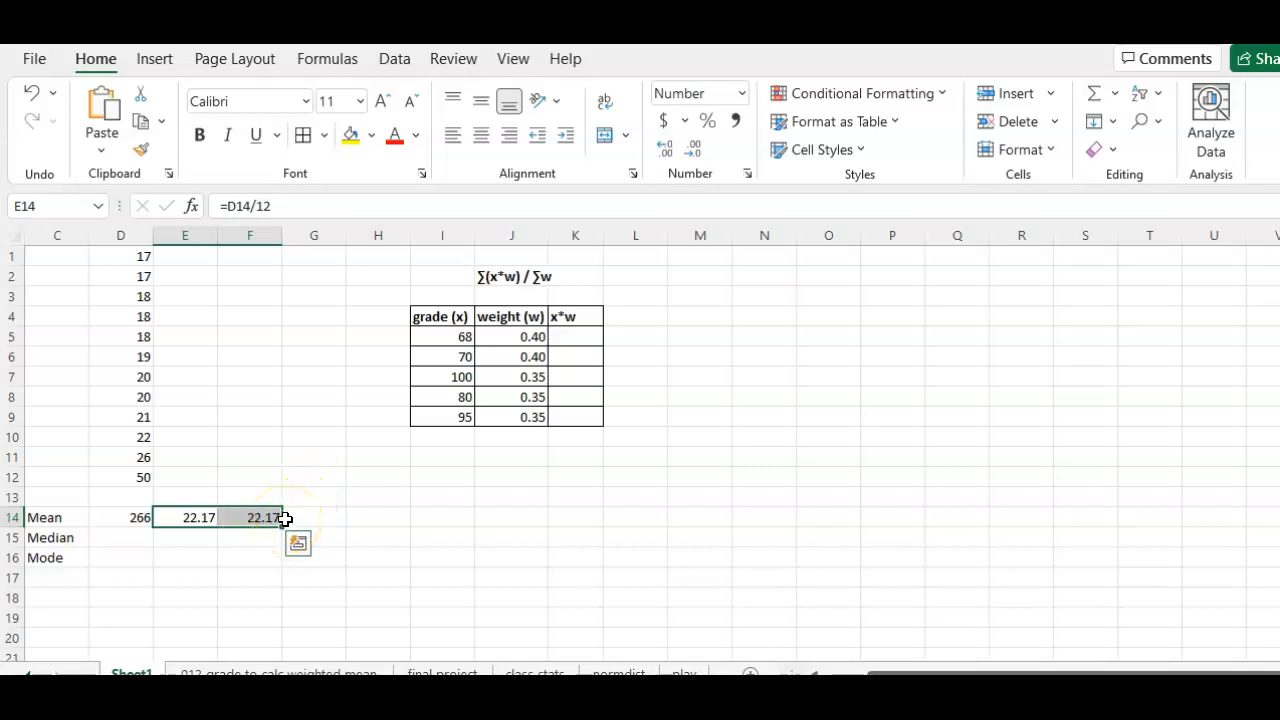
Step: Enter =average as a plain-text note in cell H14, beside the mean results
click(361, 517)
text('=average)
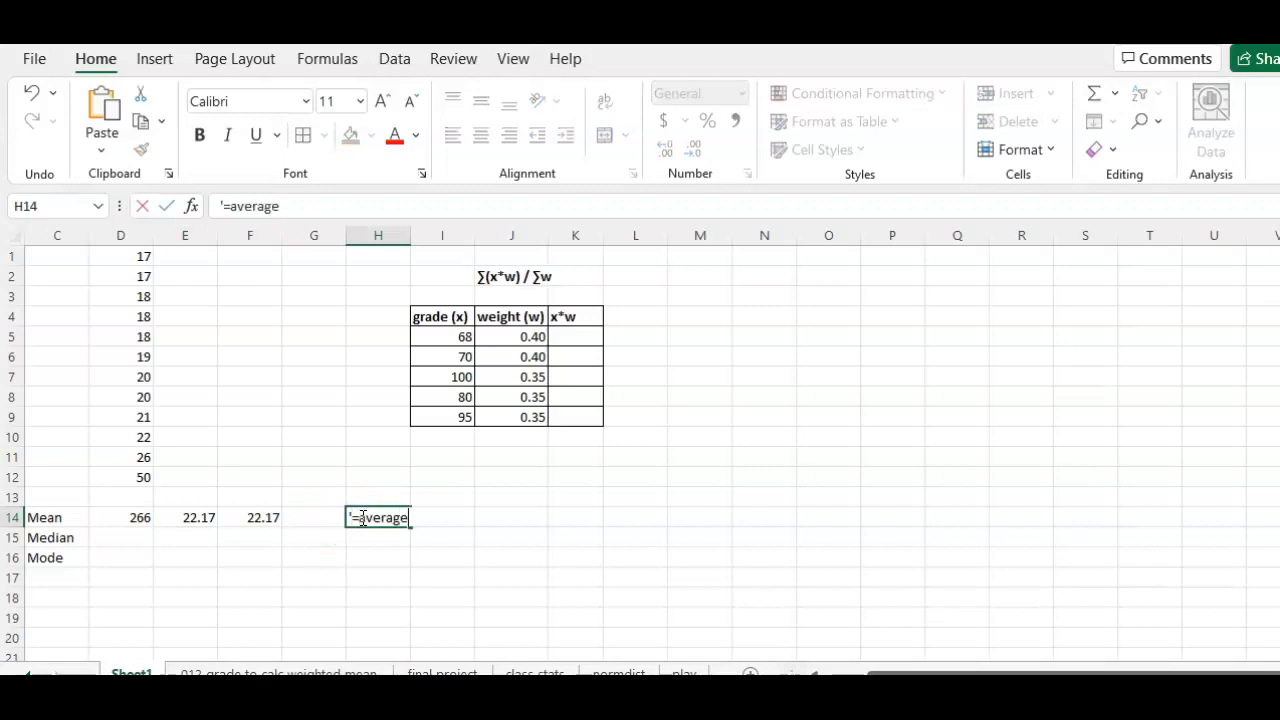
key(Return)
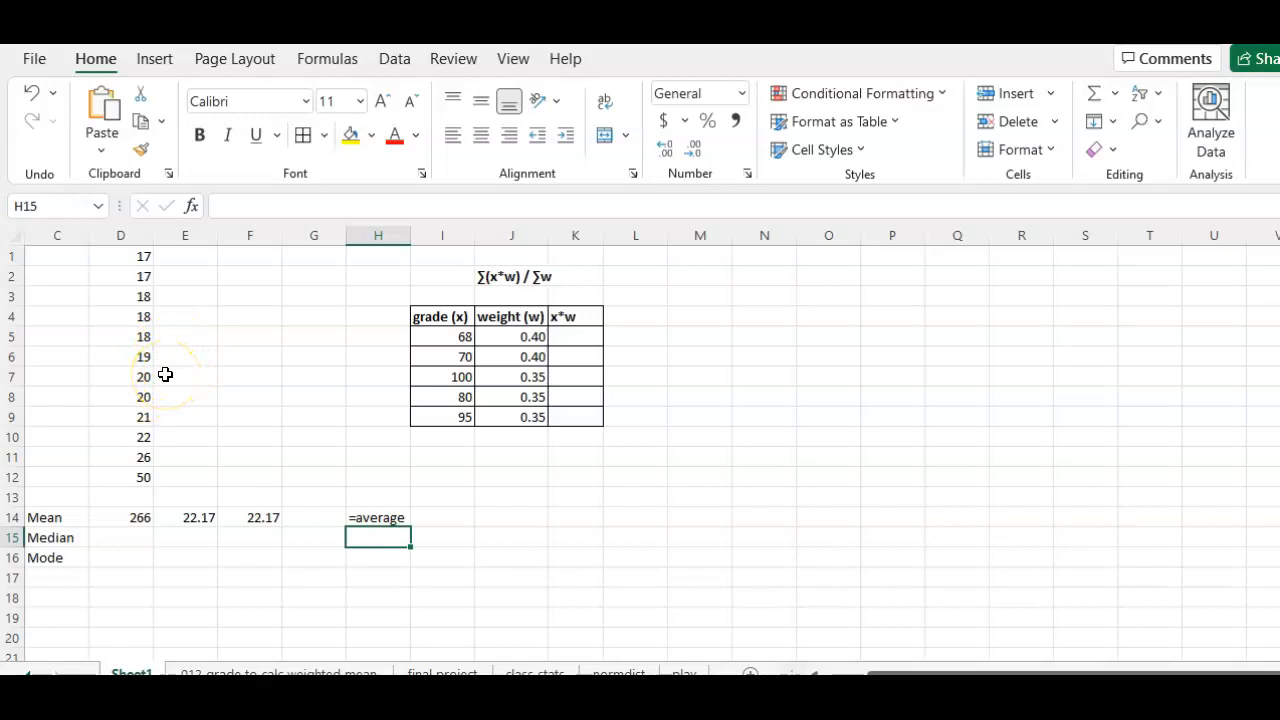
Step: Calculate the median of D1:D12 in cell D15 with the MEDIAN function
click(144, 539)
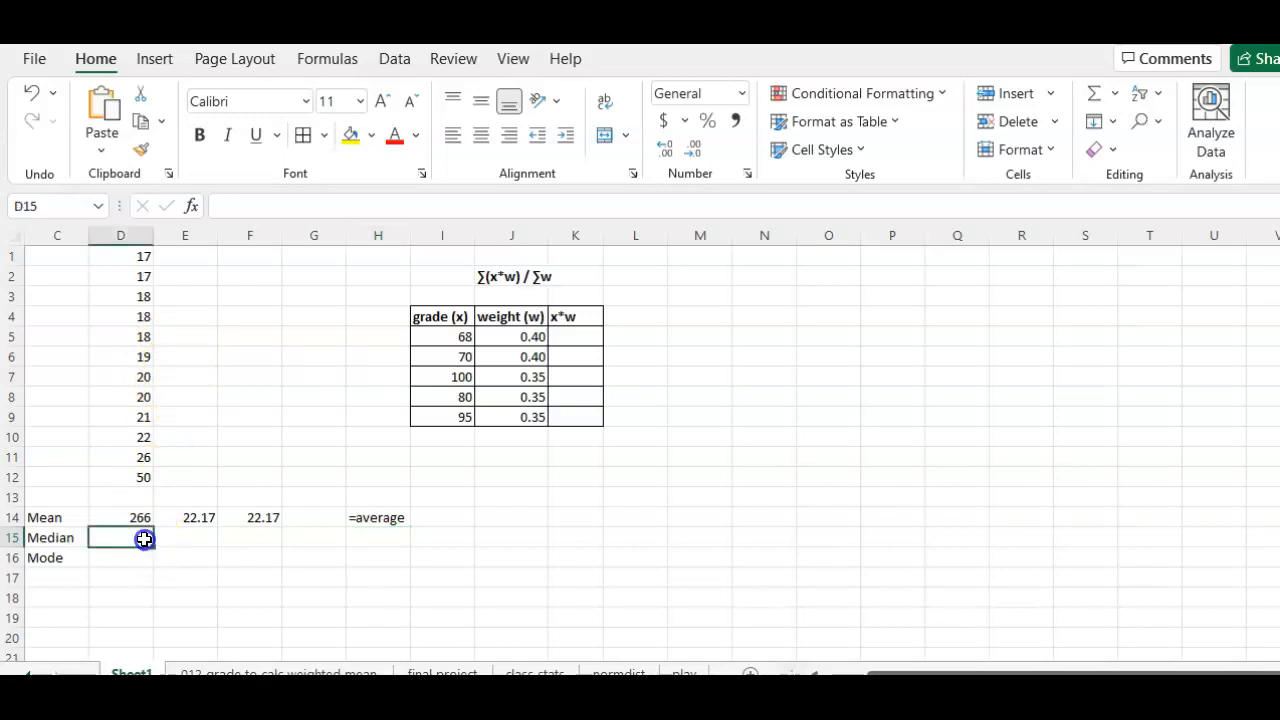
text(=medi)
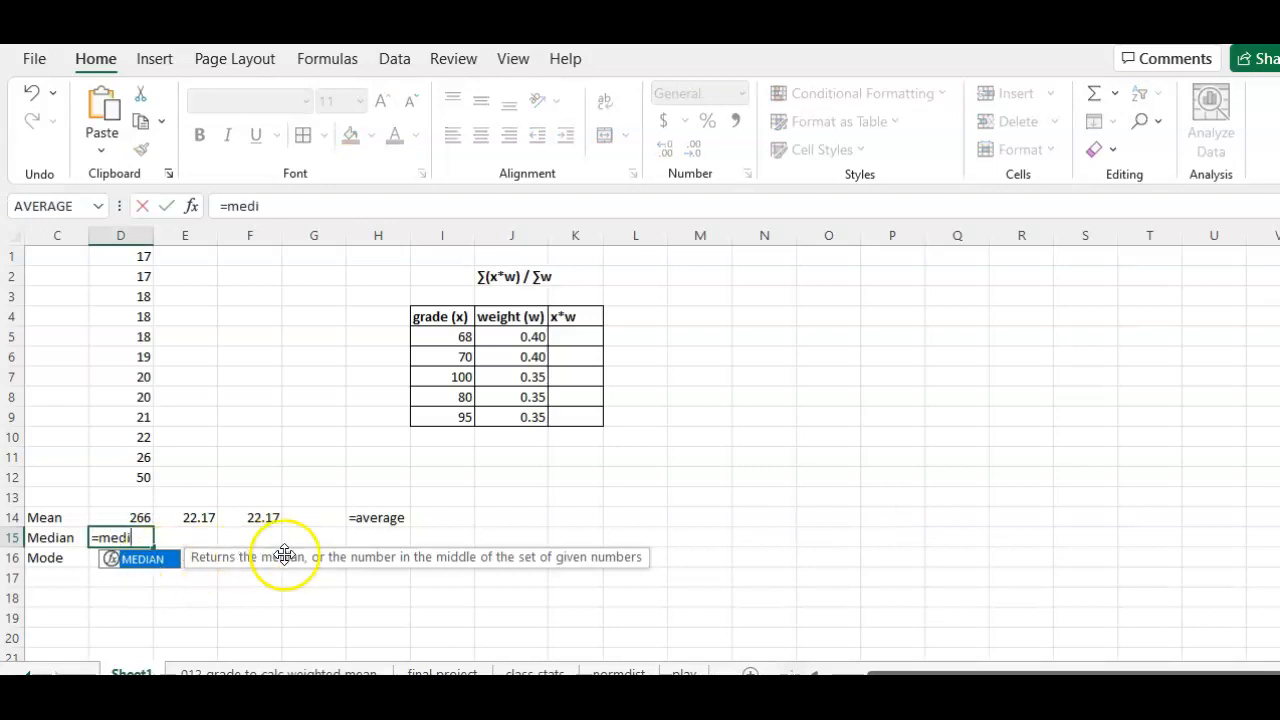
double_click(166, 571)
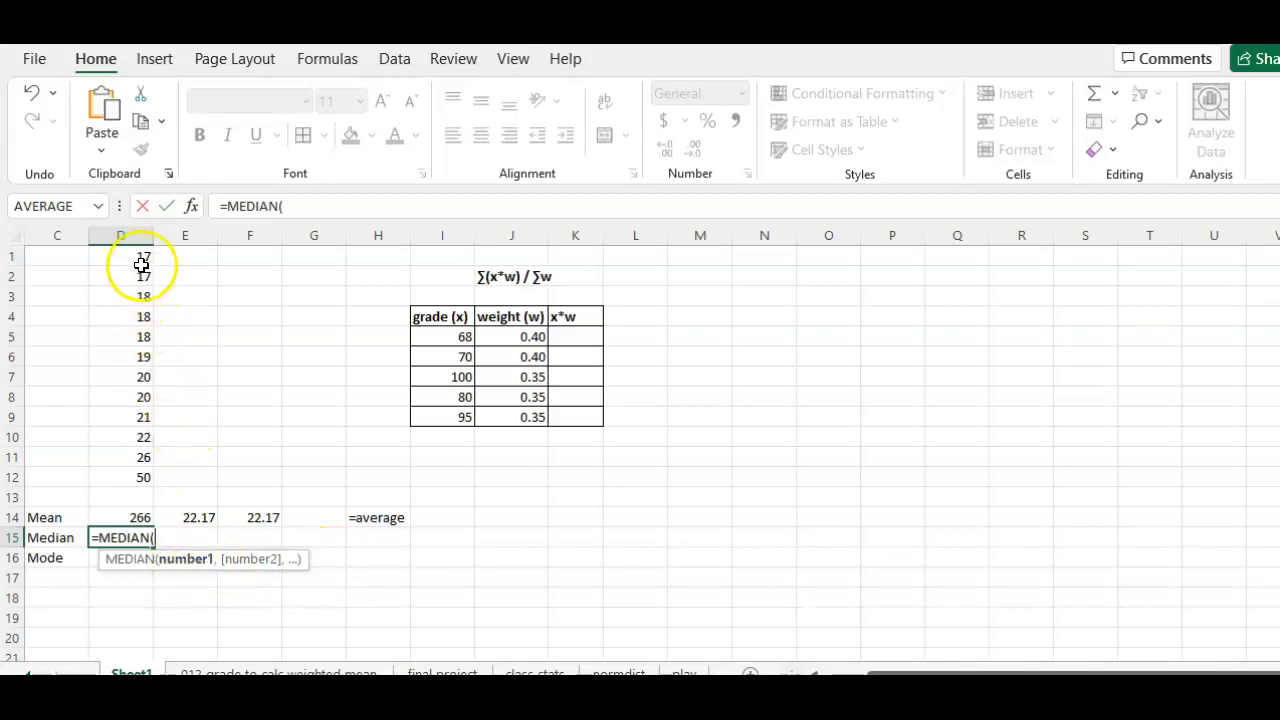
drag(140, 258, 137, 474)
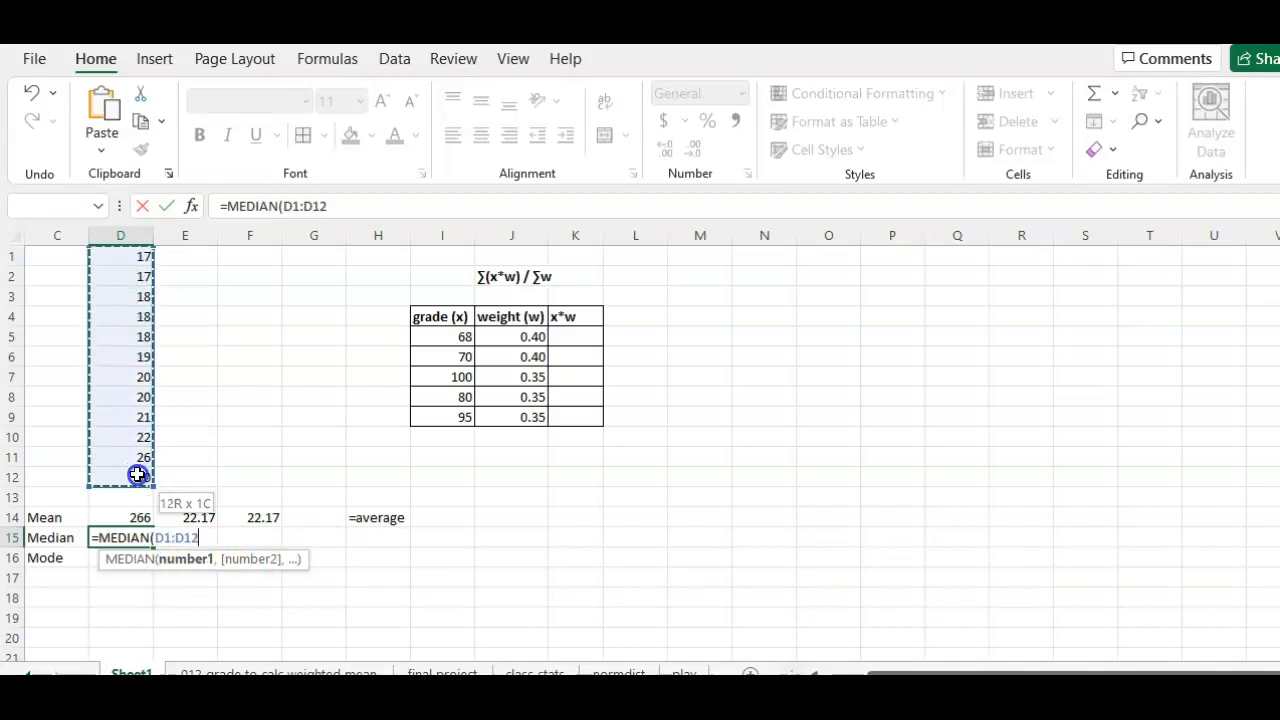
key(Return)
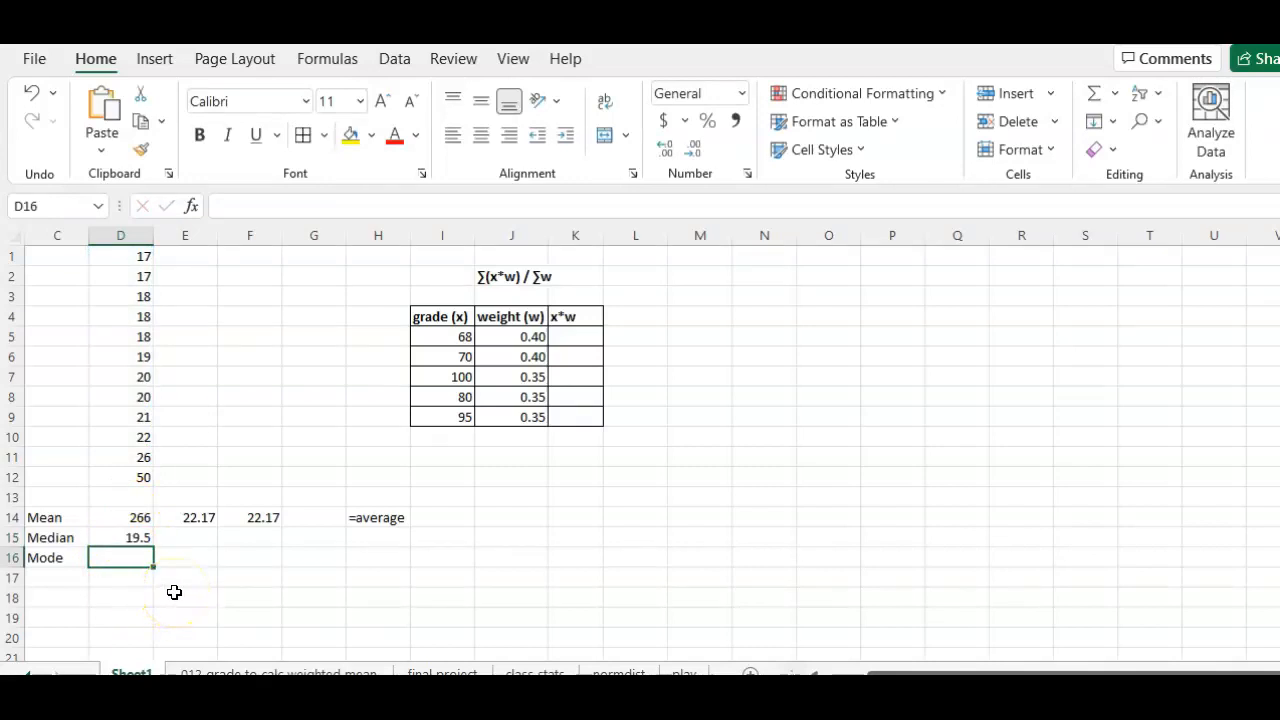
Step: Calculate the mode of D1:D12 in cell D16 with the MODE.SNGL function
text(=mo)
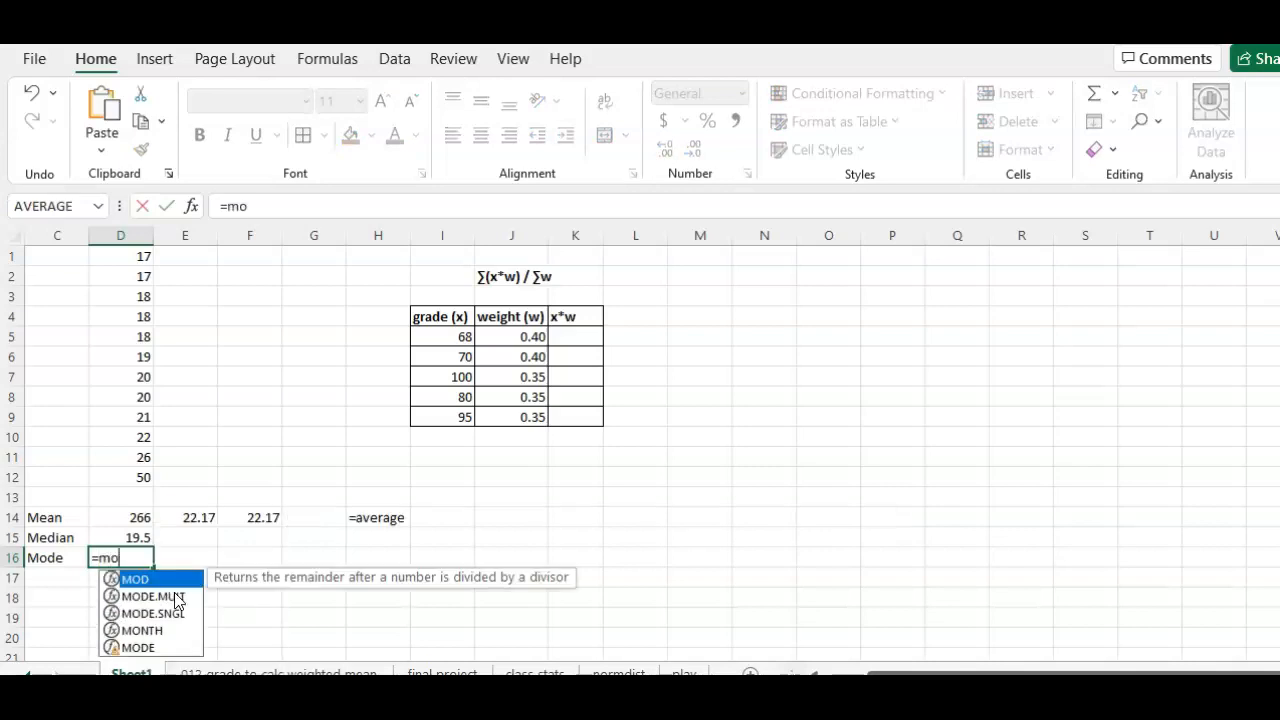
text(d)
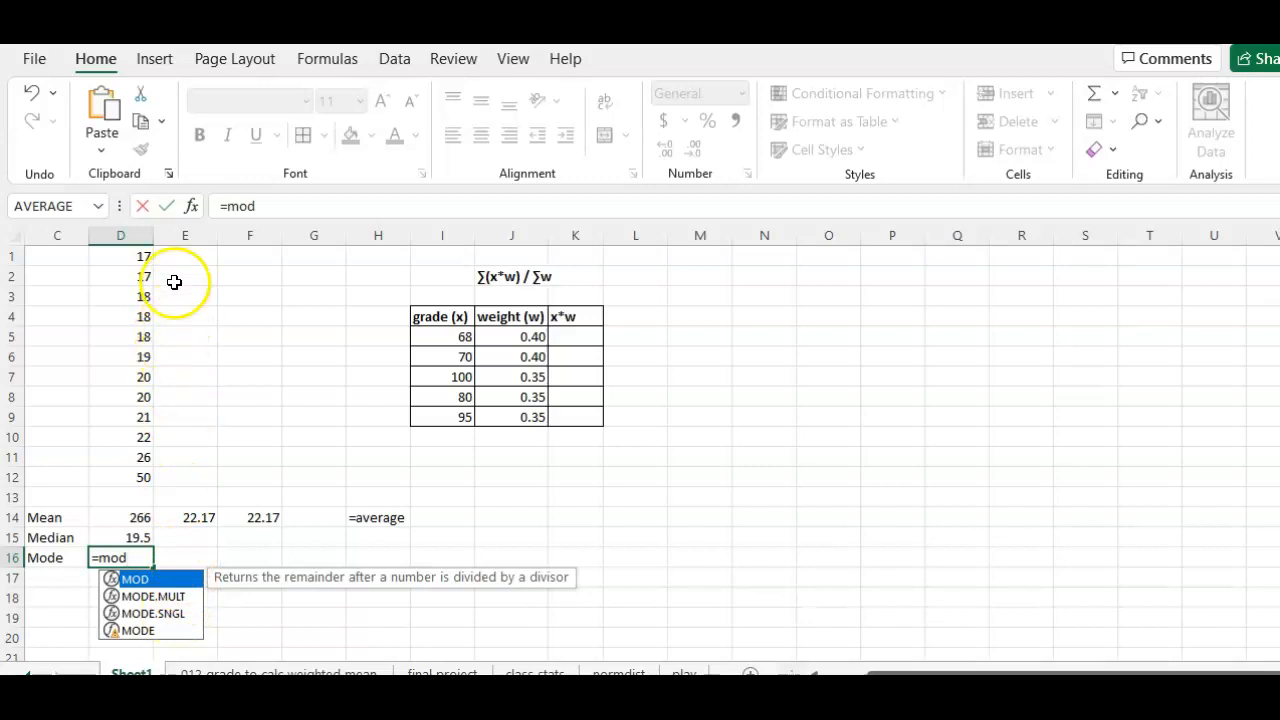
double_click(160, 614)
drag(130, 256, 130, 475)
key(Return)
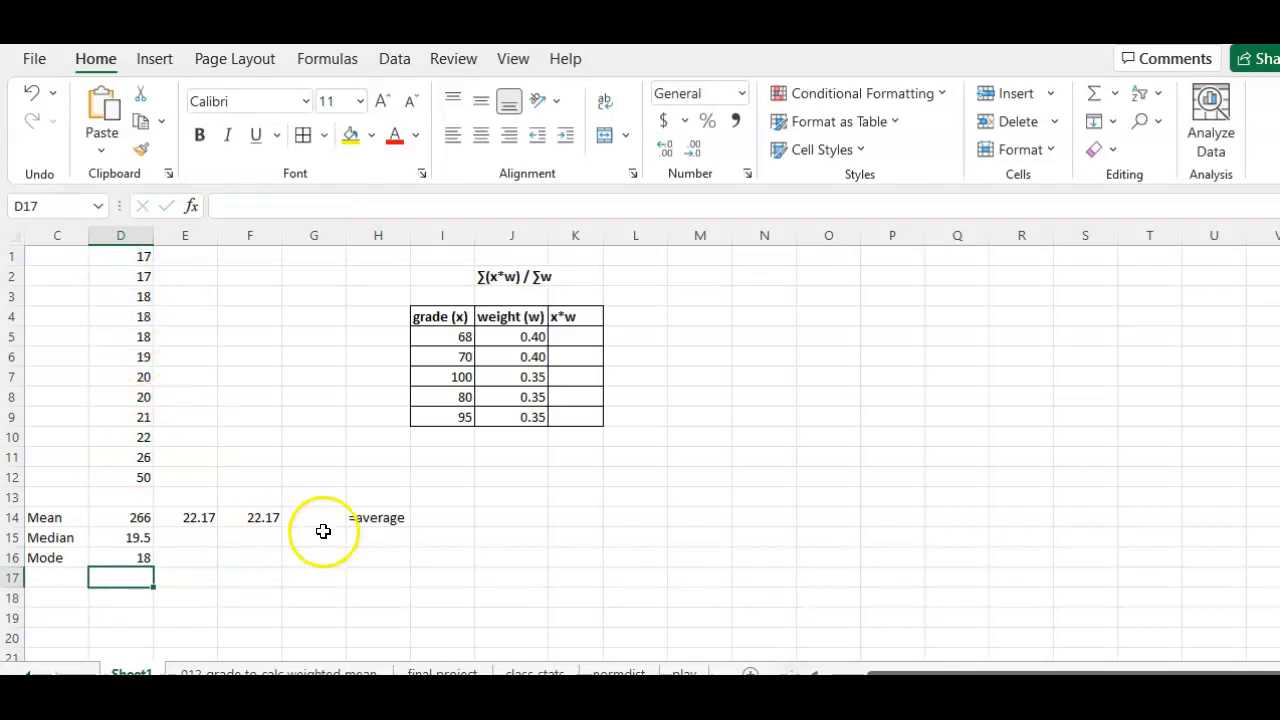
Step: Enter plain-text notes naming the functions used: =median in H15 and =mode.sngl in H16
click(360, 536)
text('=median)
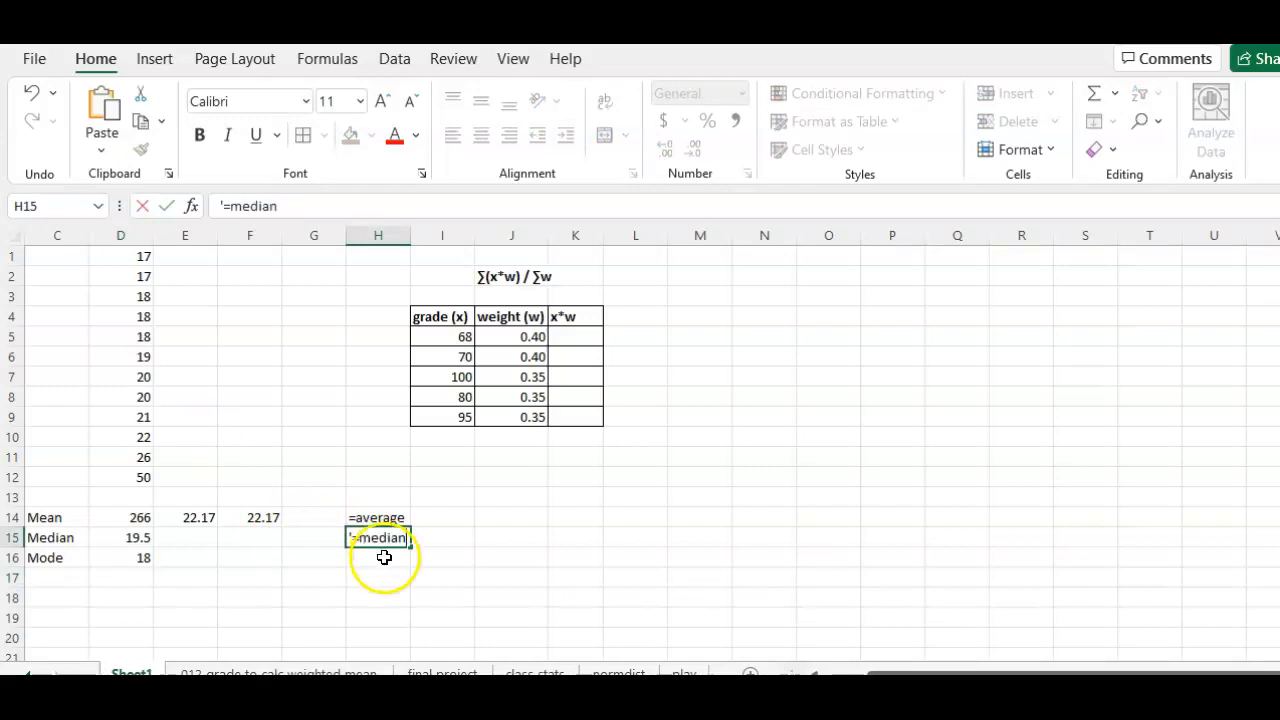
click(384, 557)
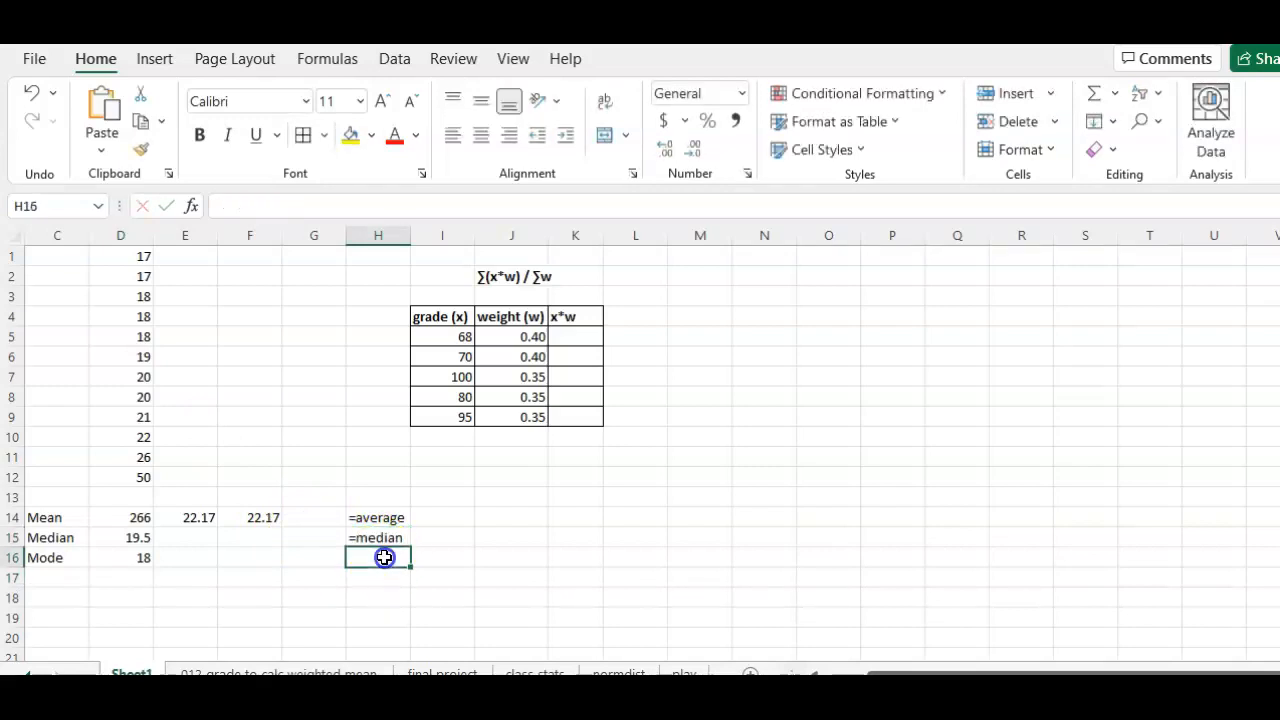
text('=mode.sngl)
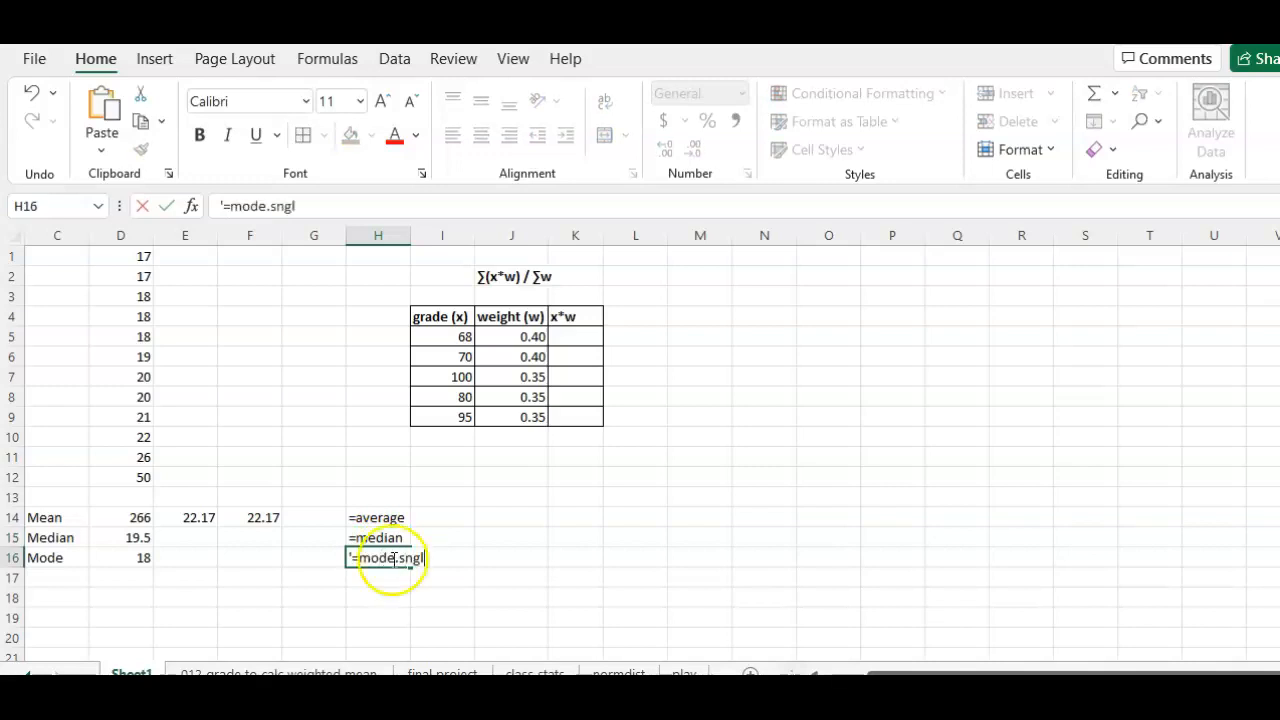
key(Return)
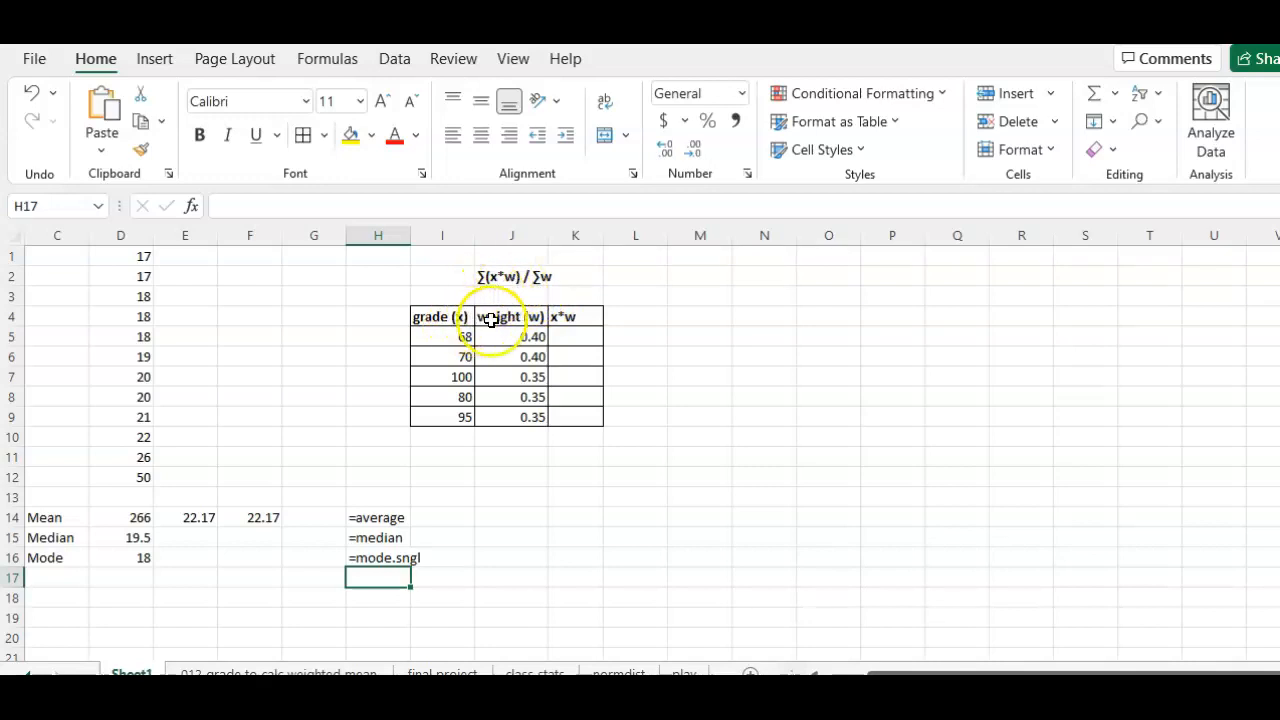
Step: Multiply the first grade by its weight with typed numbers by entering =68*.4 in cell M5
click(579, 335)
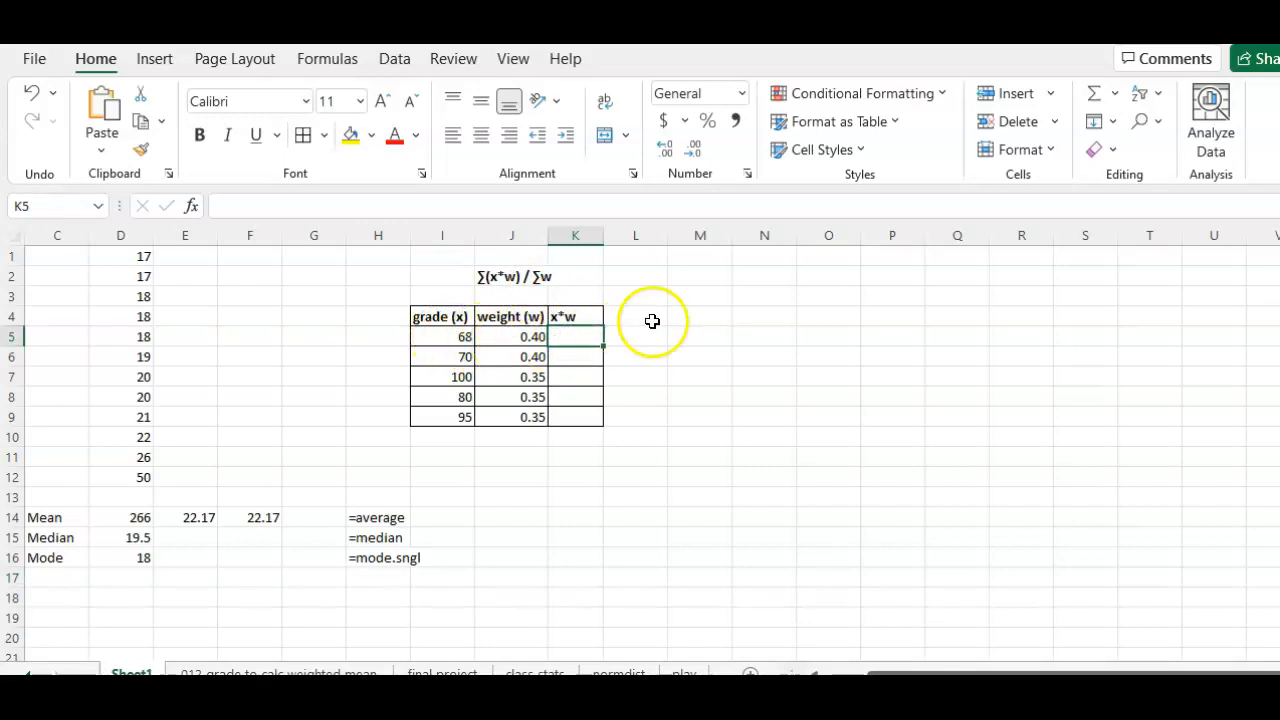
click(699, 336)
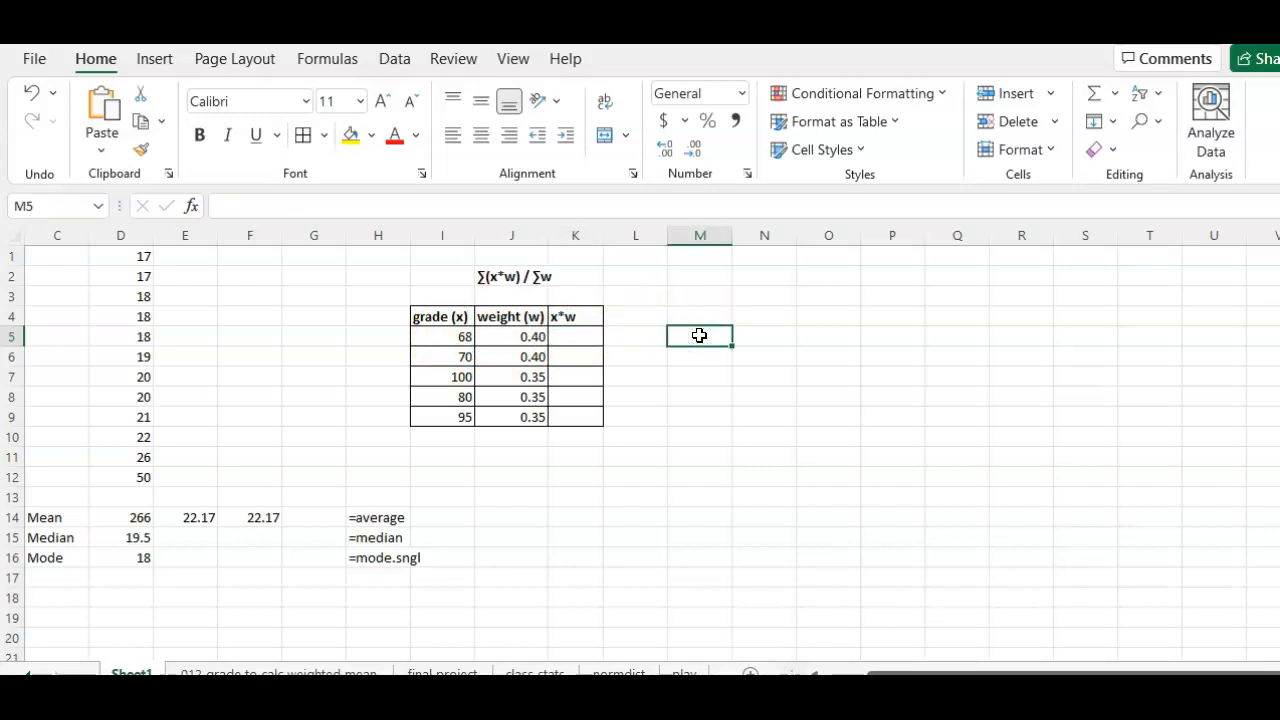
text(=68*)
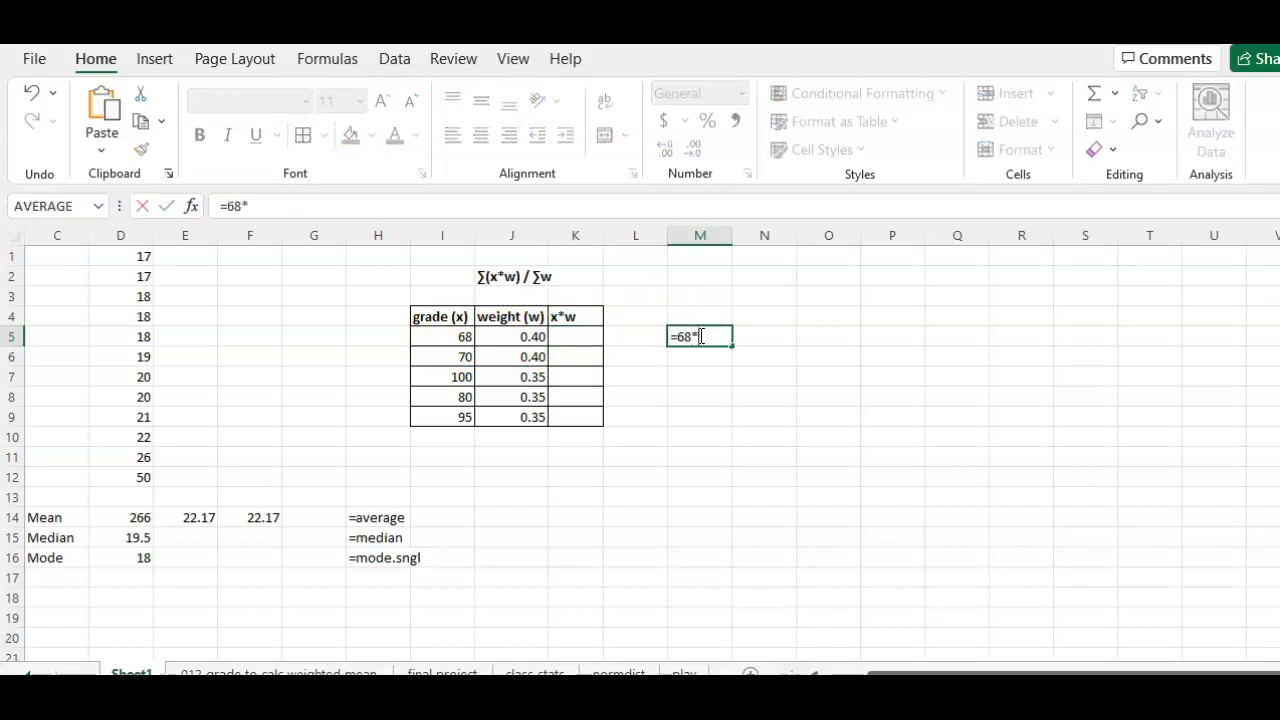
text(.4)
key(Return)
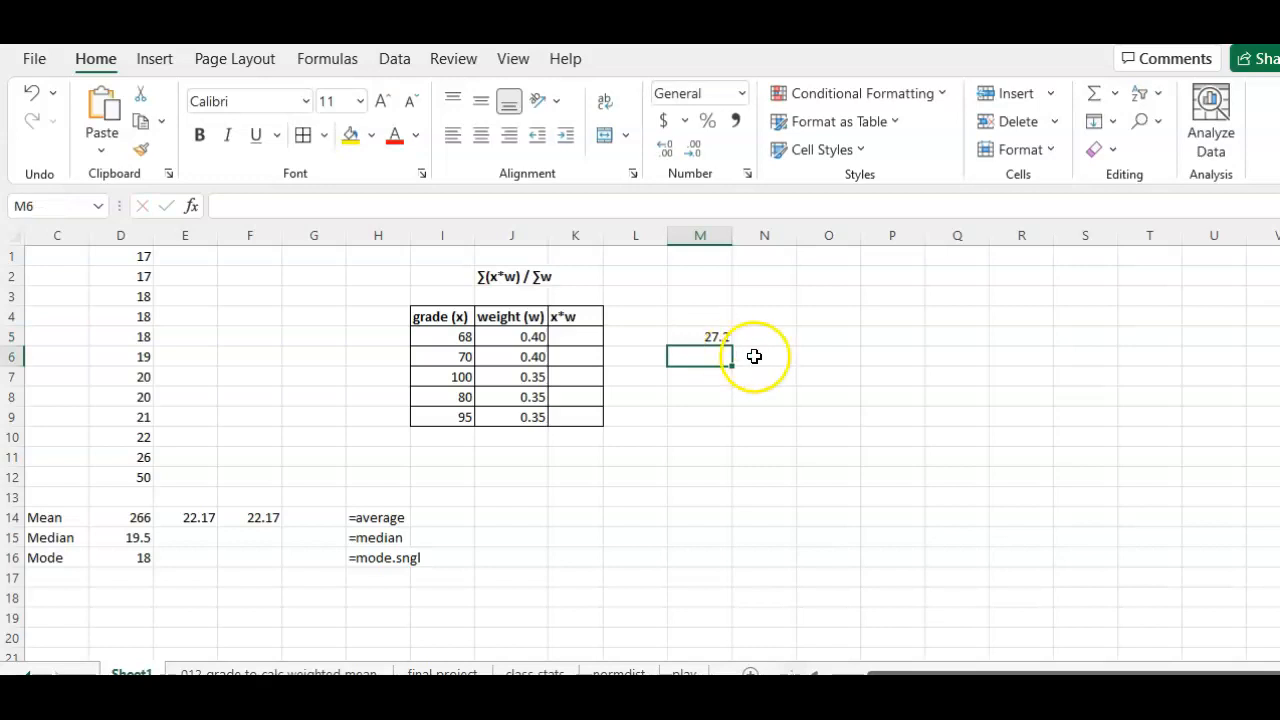
Step: Enter =I5*J5 in cell K5 to multiply the first grade by its weight using cell references, and check the formula
click(573, 336)
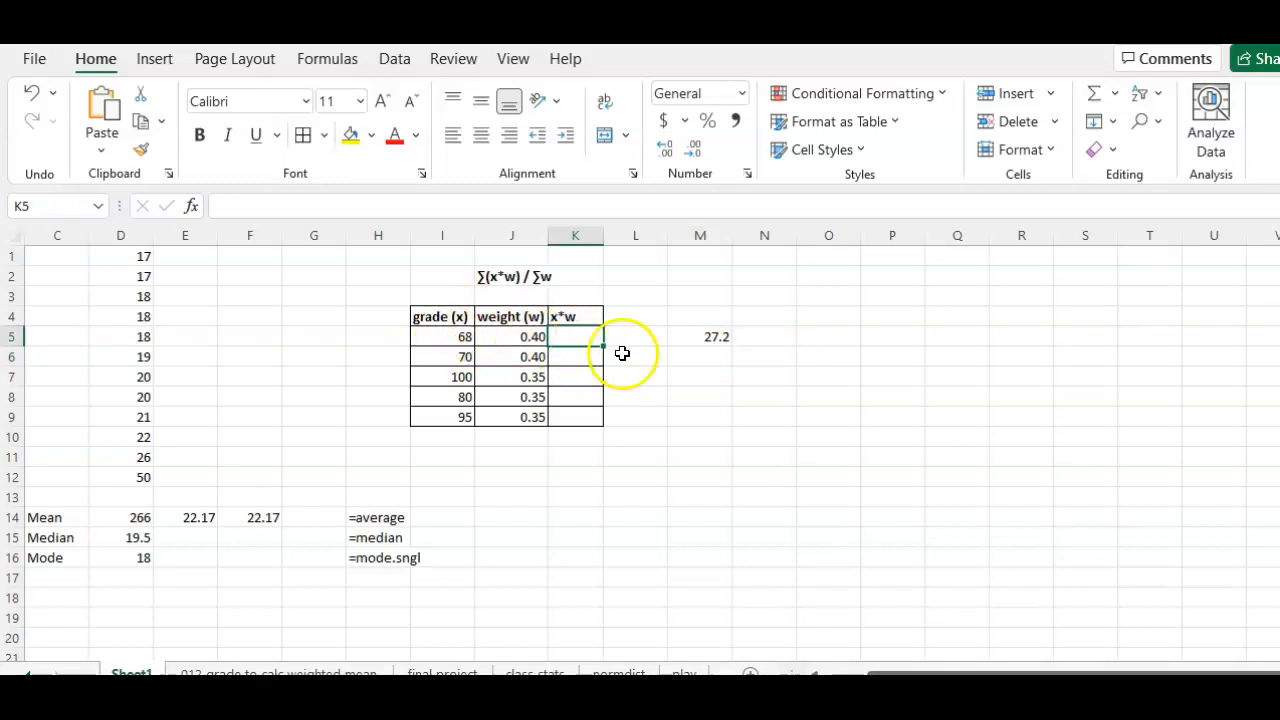
text(=)
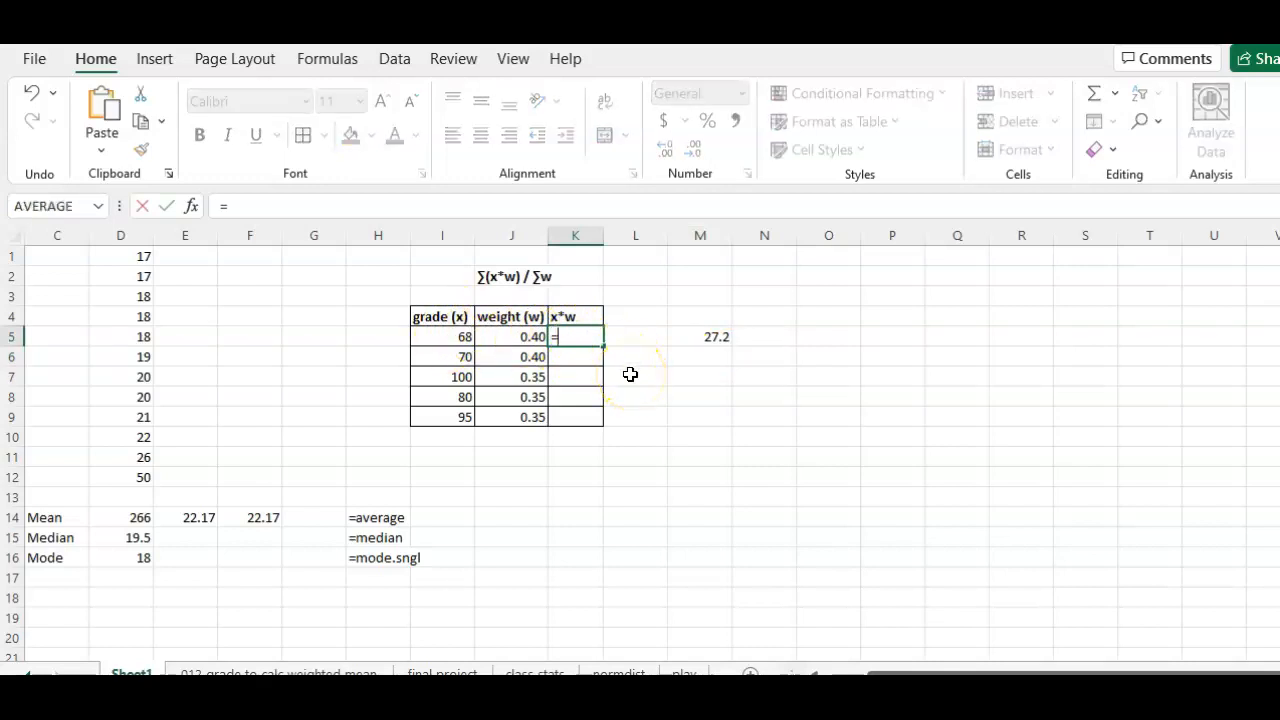
click(454, 334)
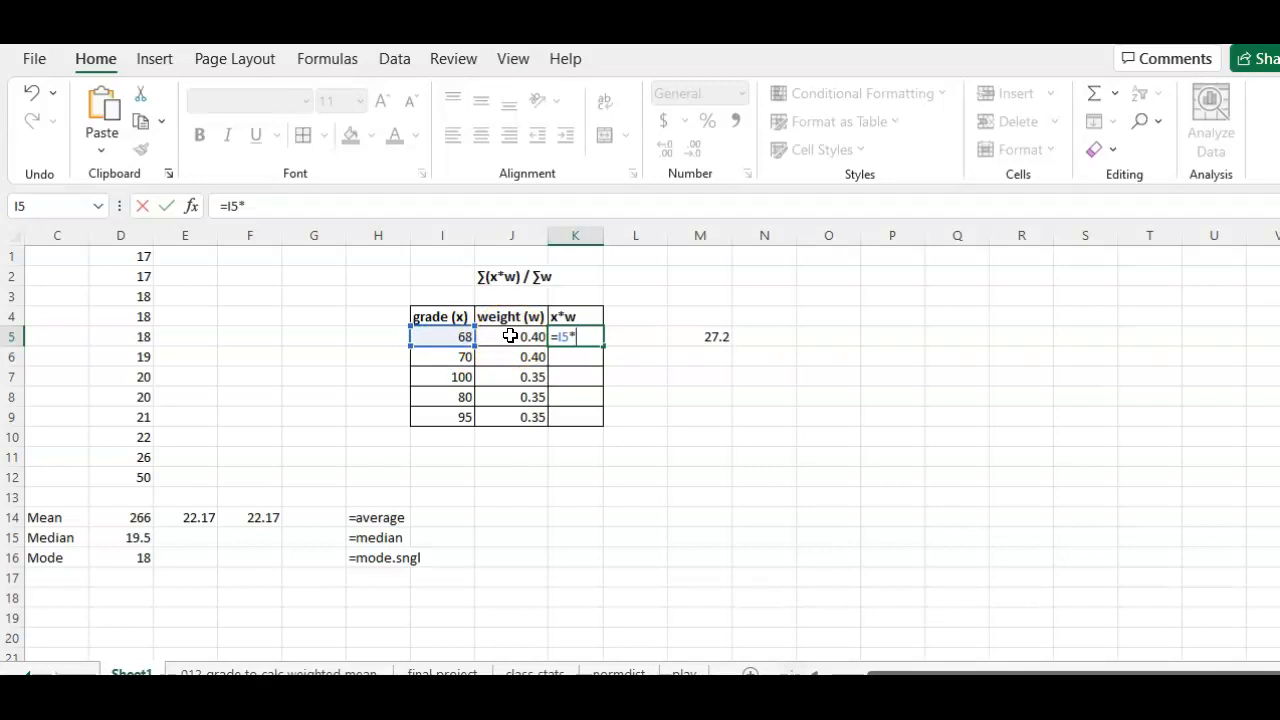
click(510, 336)
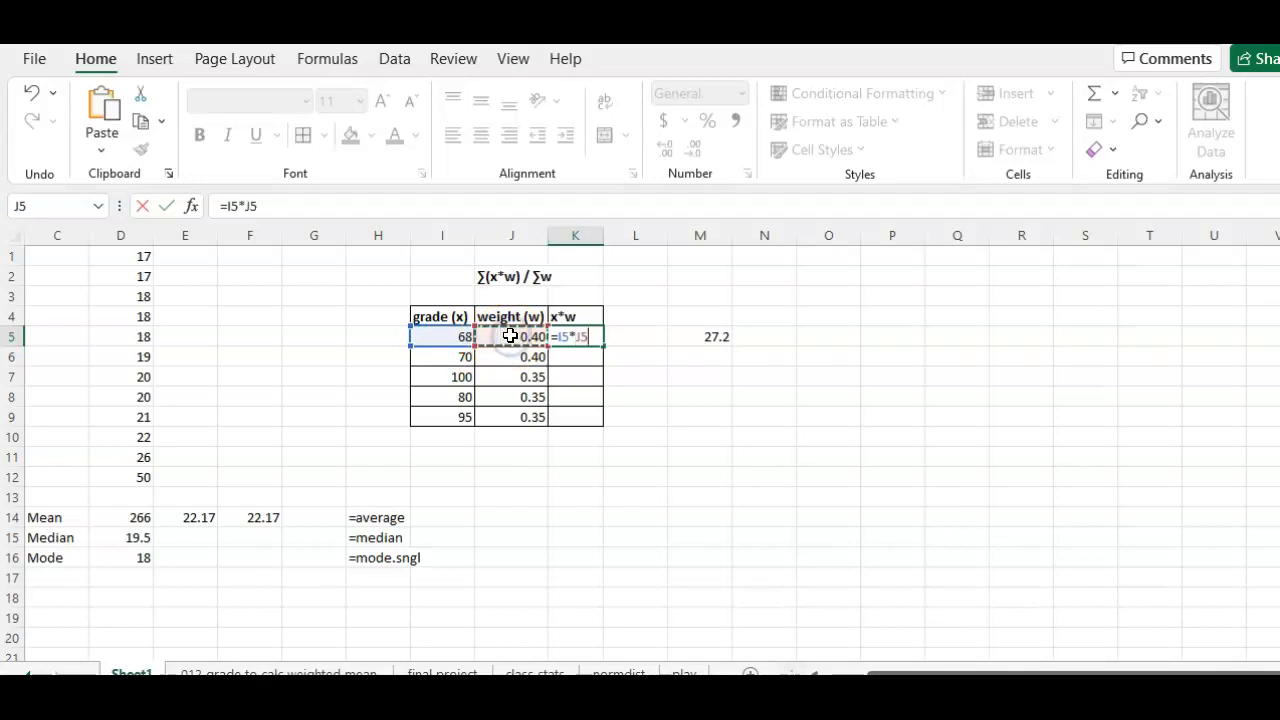
key(Return)
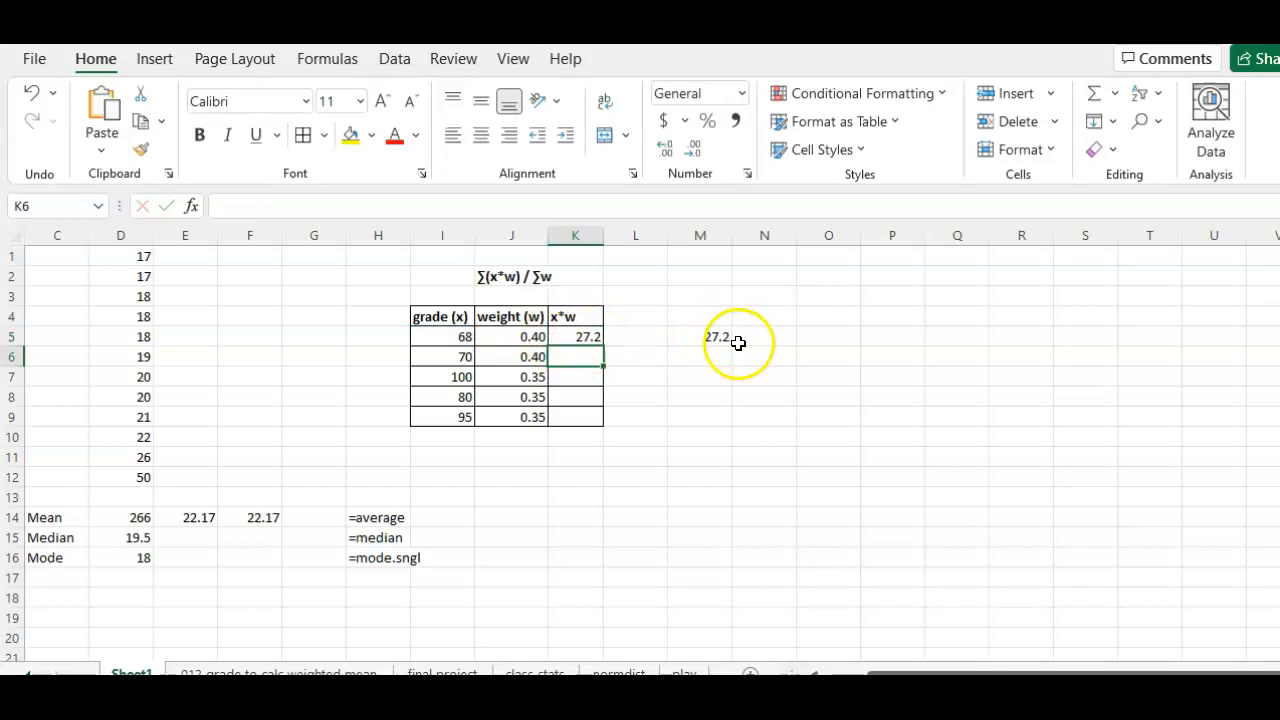
click(590, 340)
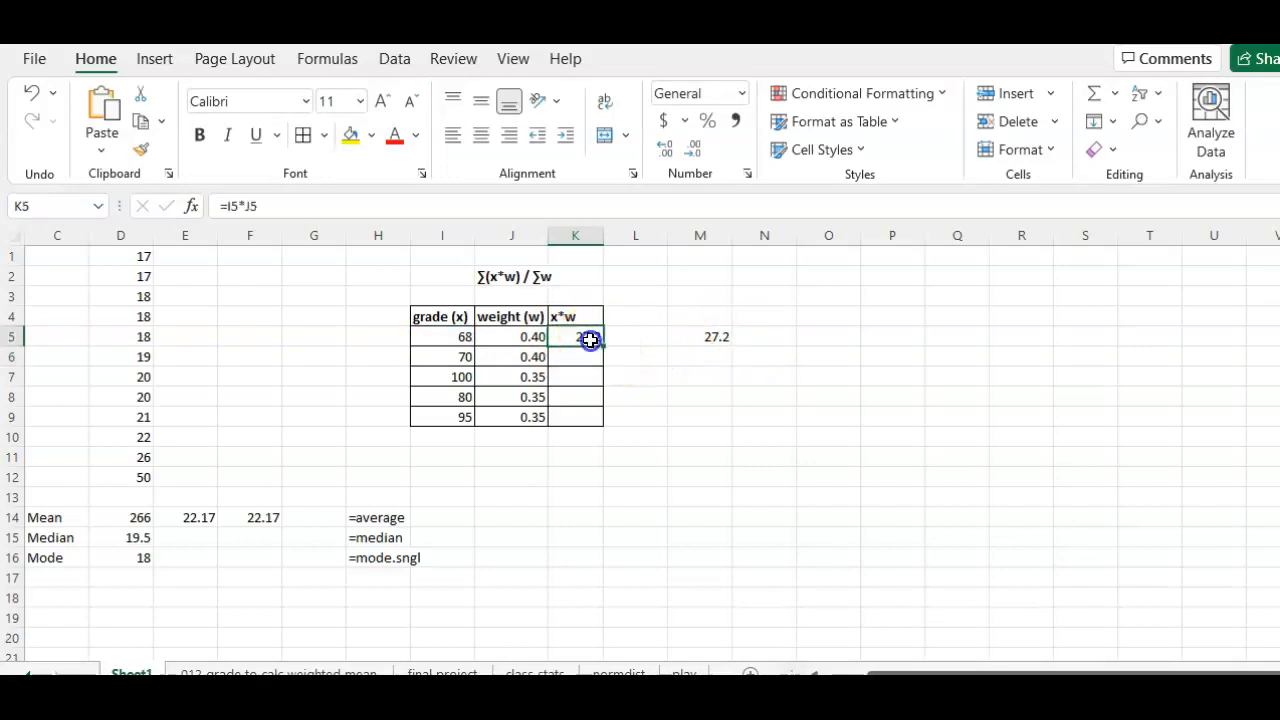
click(257, 208)
Step: Copy the x*w formula from K5 into K6:K9 and check the adjusted references in K6 and K7
drag(589, 356, 592, 419)
key(Return)
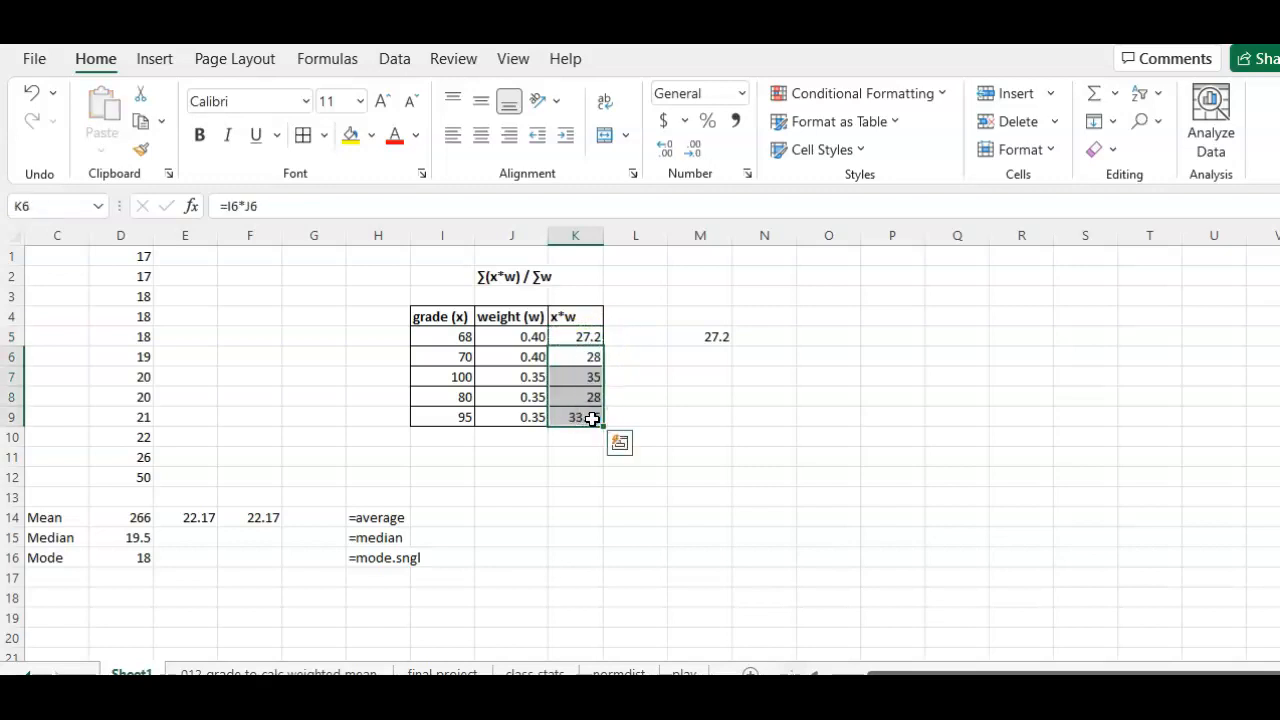
click(590, 364)
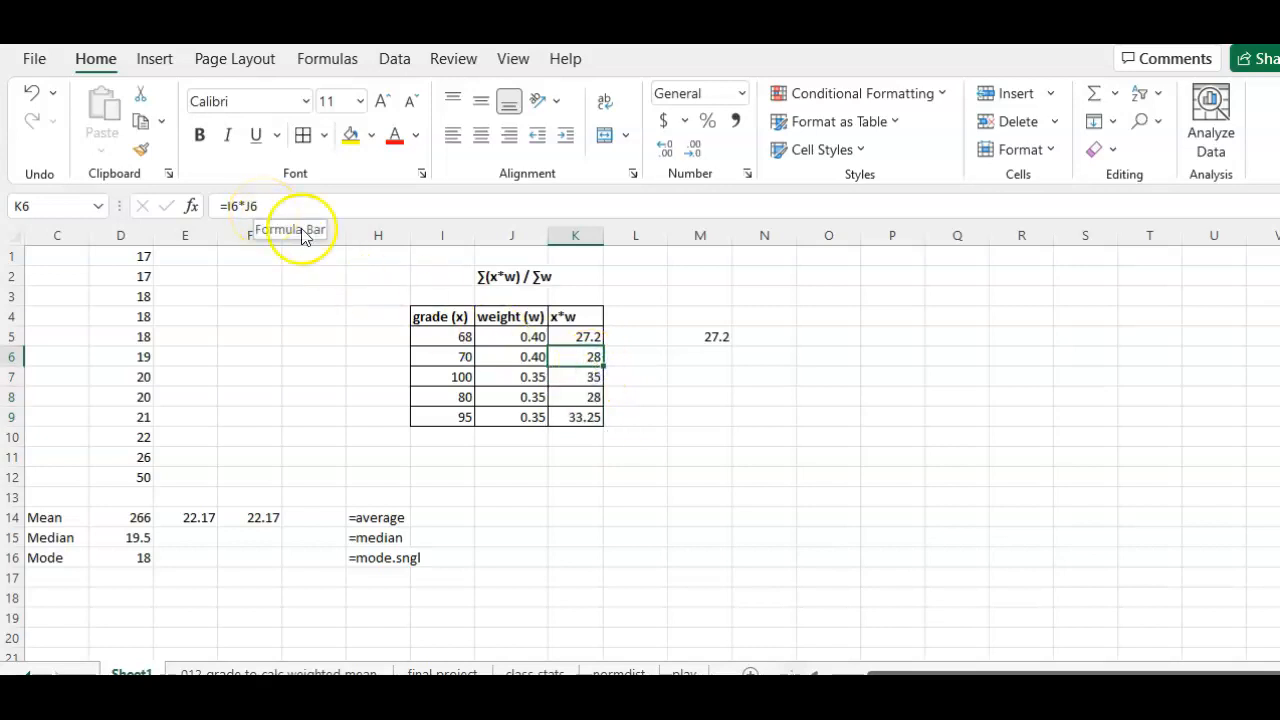
click(452, 355)
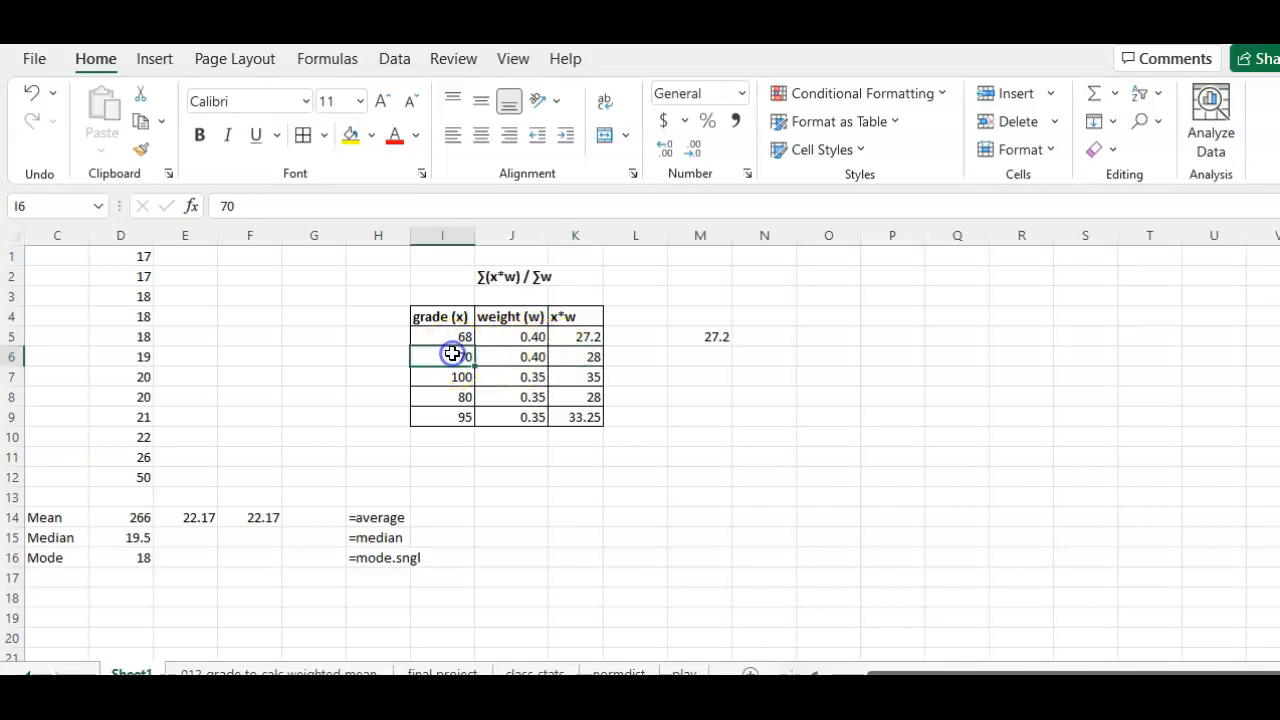
click(585, 380)
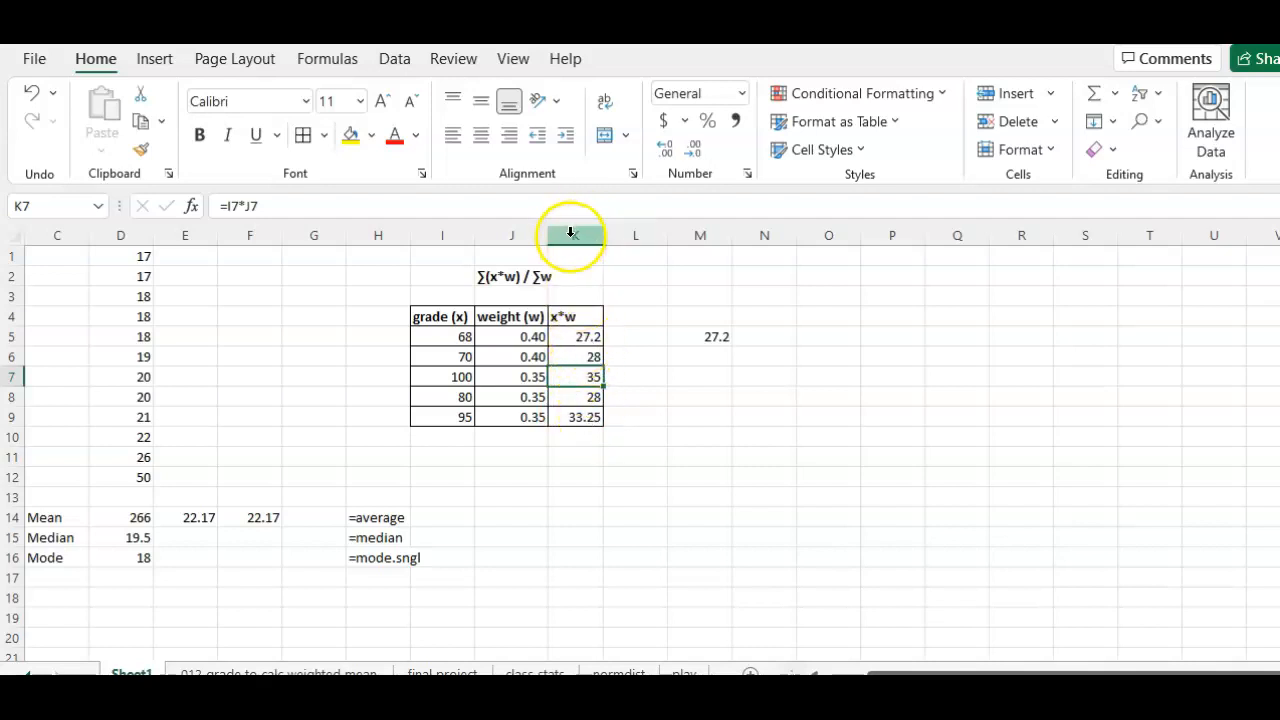
Step: Format the whole column K as Number with 2 decimal places
click(575, 235)
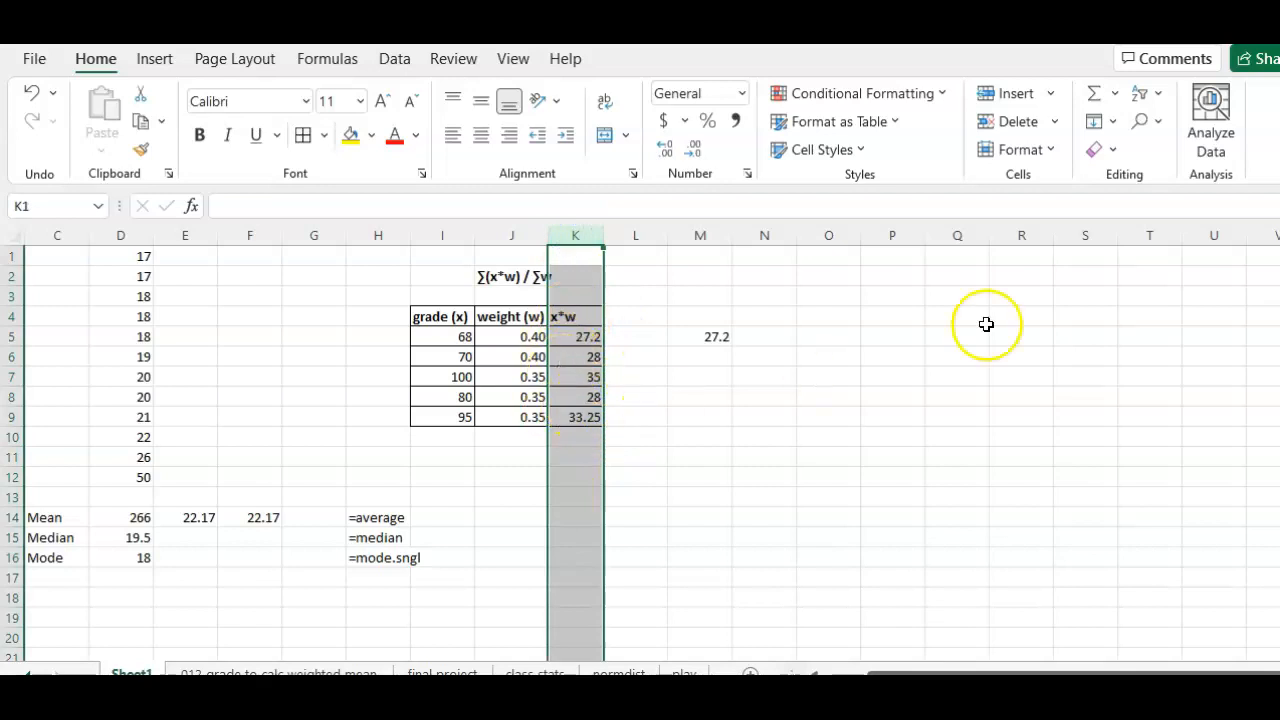
click(1031, 156)
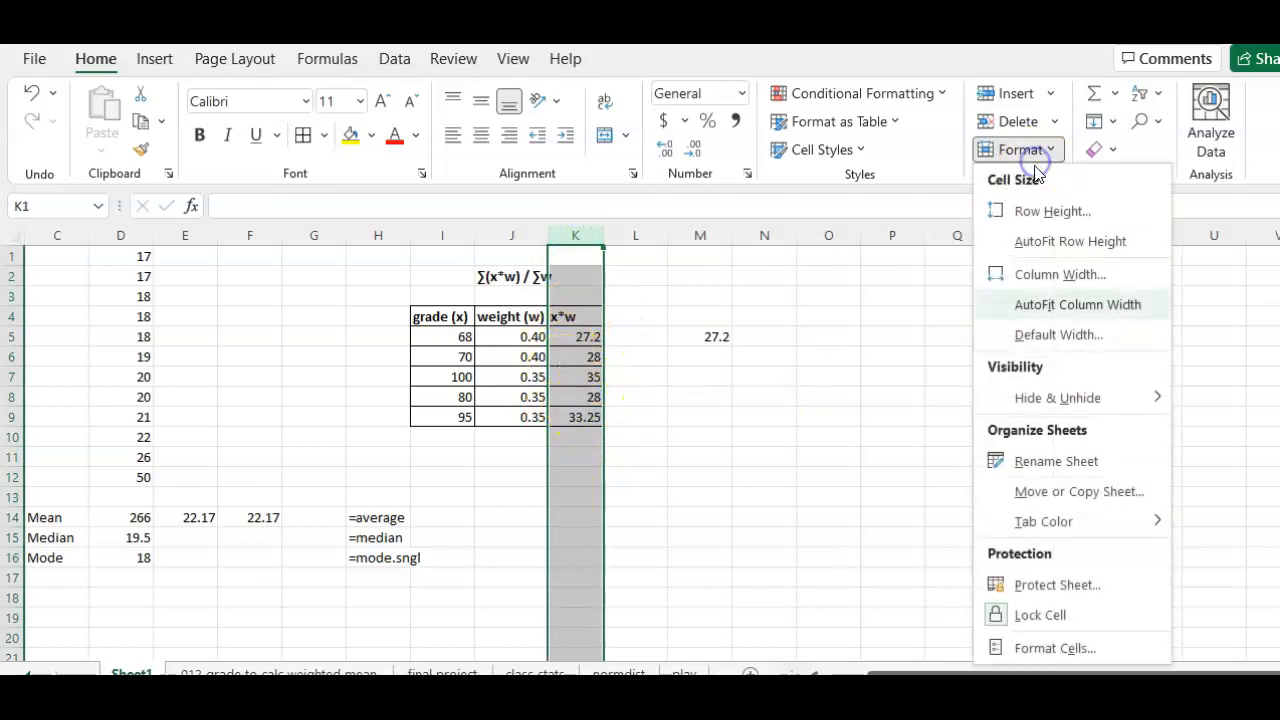
click(1059, 648)
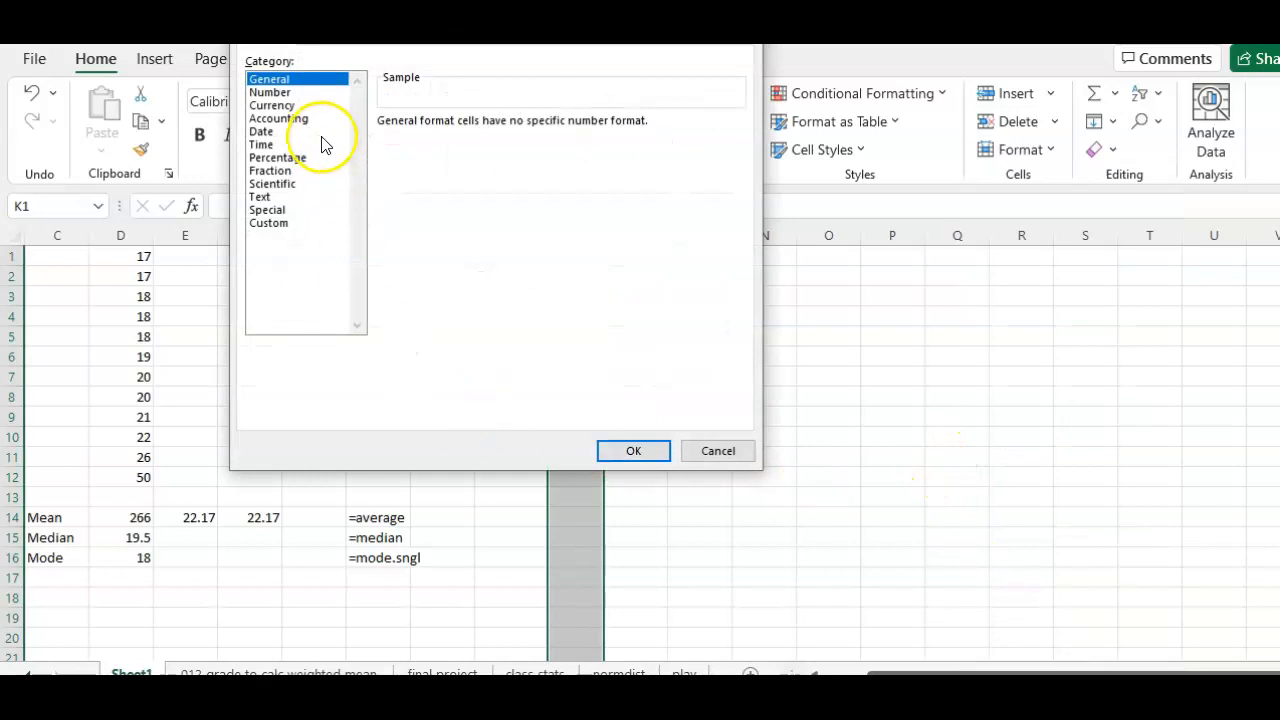
click(290, 92)
click(629, 451)
click(852, 449)
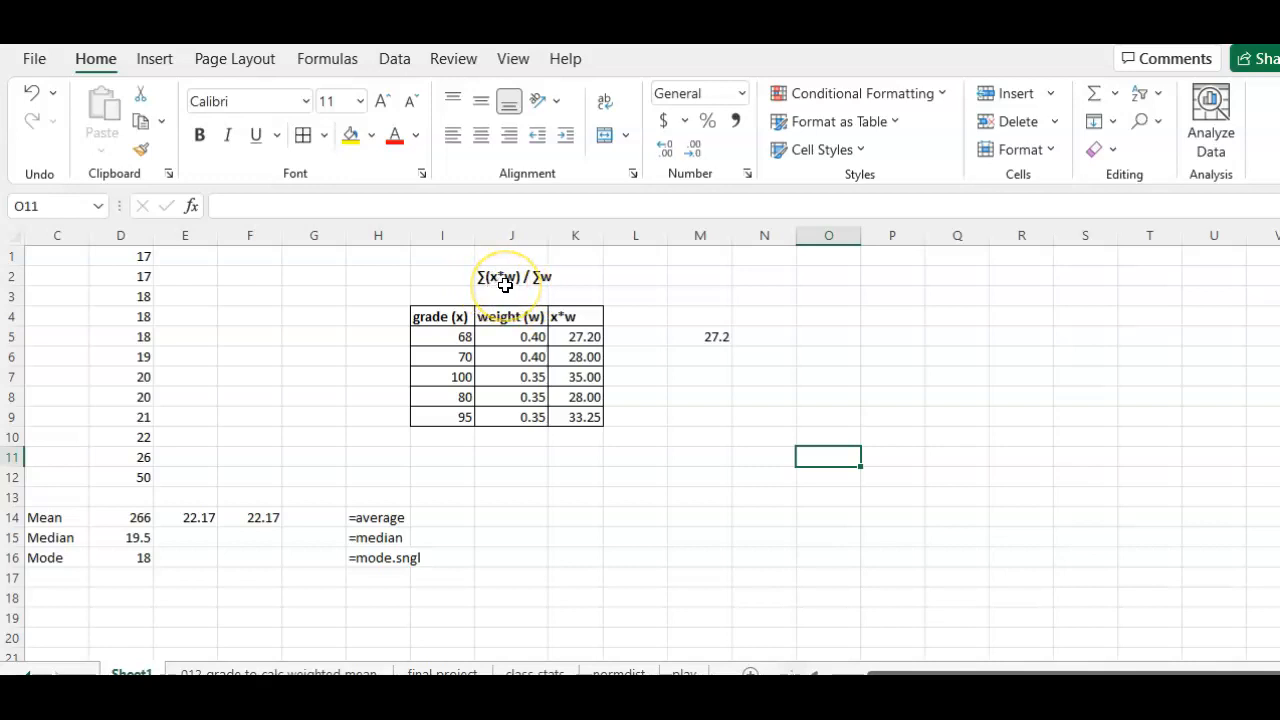
Step: Total the x*w products in cell K10 with =SUM(K5:K9)
click(568, 440)
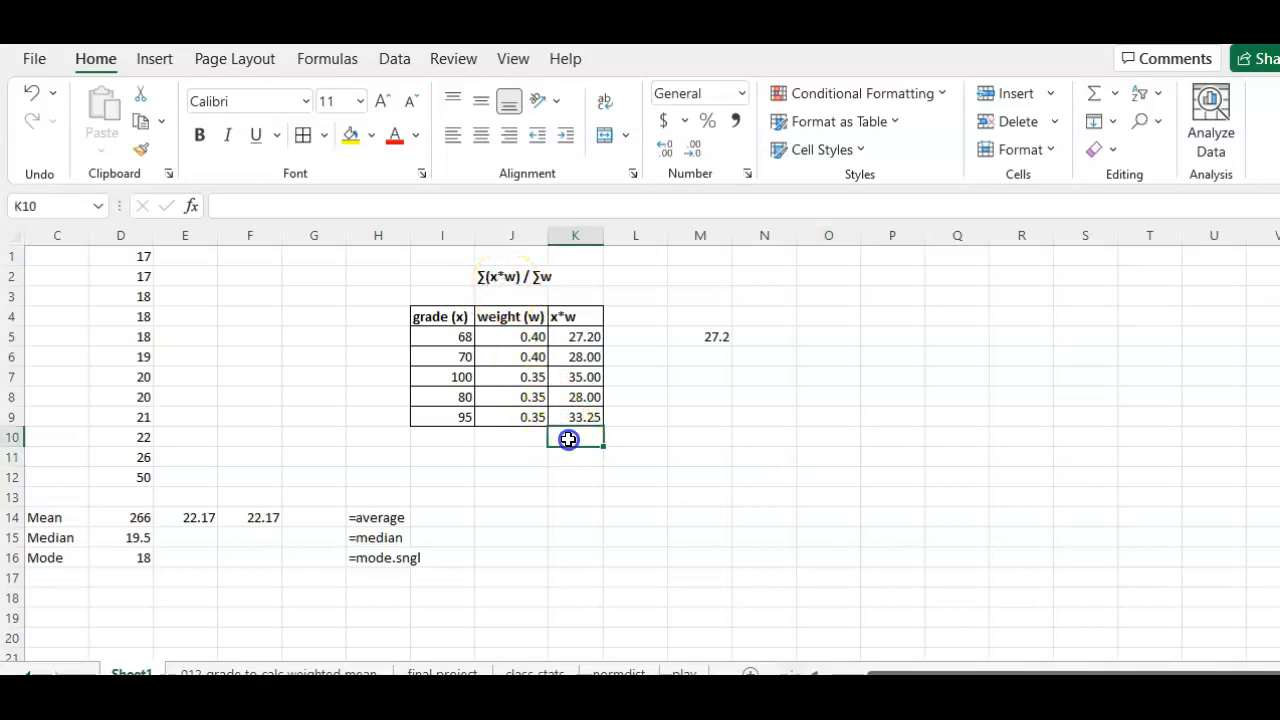
text(=sum)
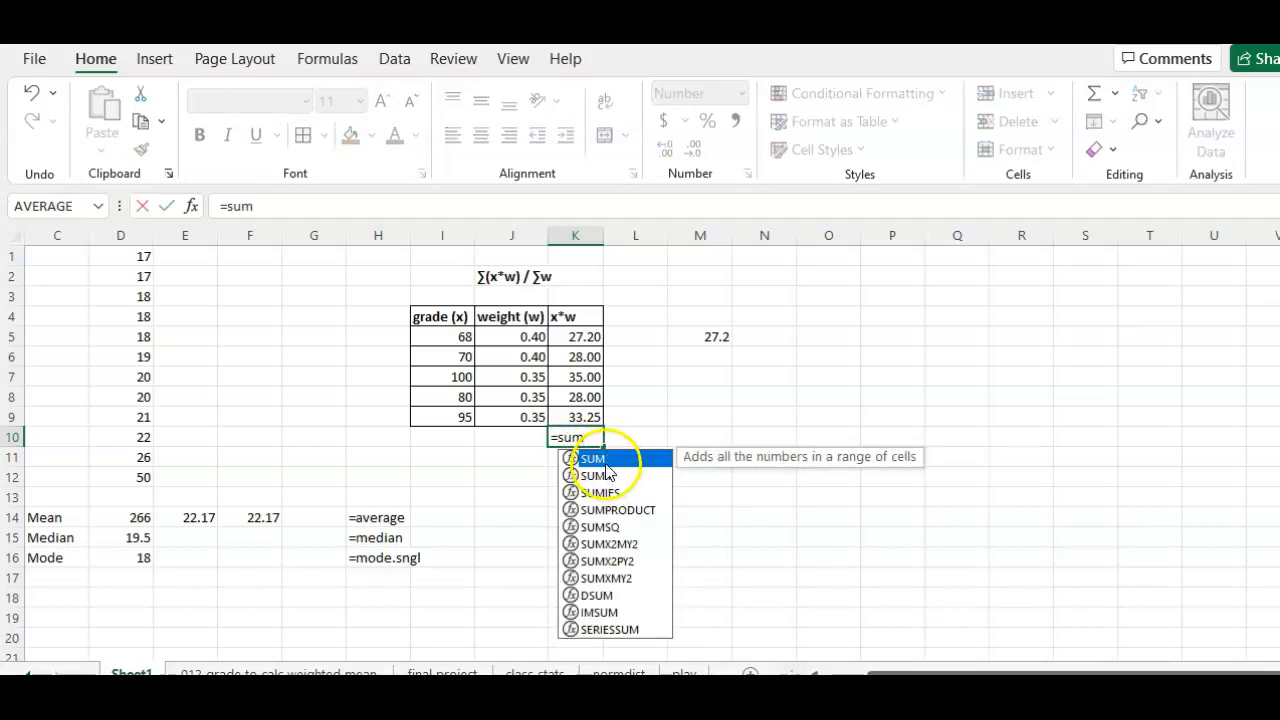
double_click(605, 464)
drag(568, 337, 574, 409)
key(Return)
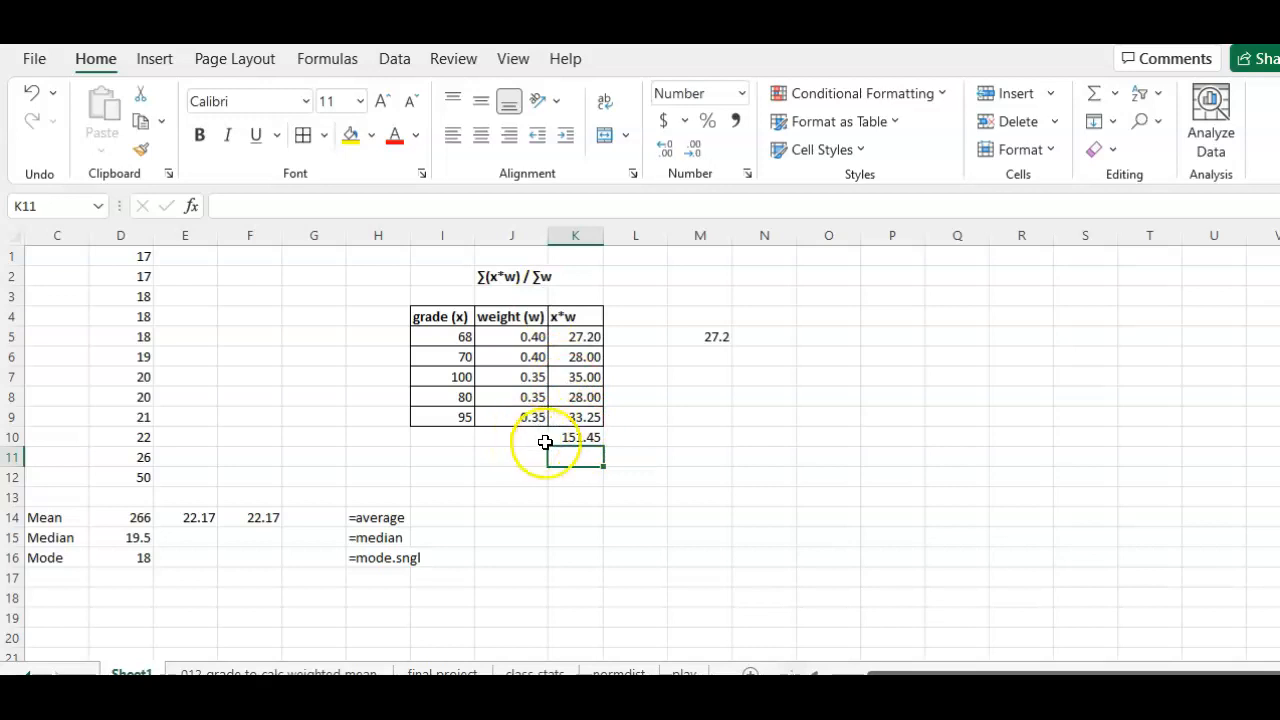
Step: Copy the SUM formula from K10 into J10 and also into J8, and check the references in J10 and K10
click(579, 437)
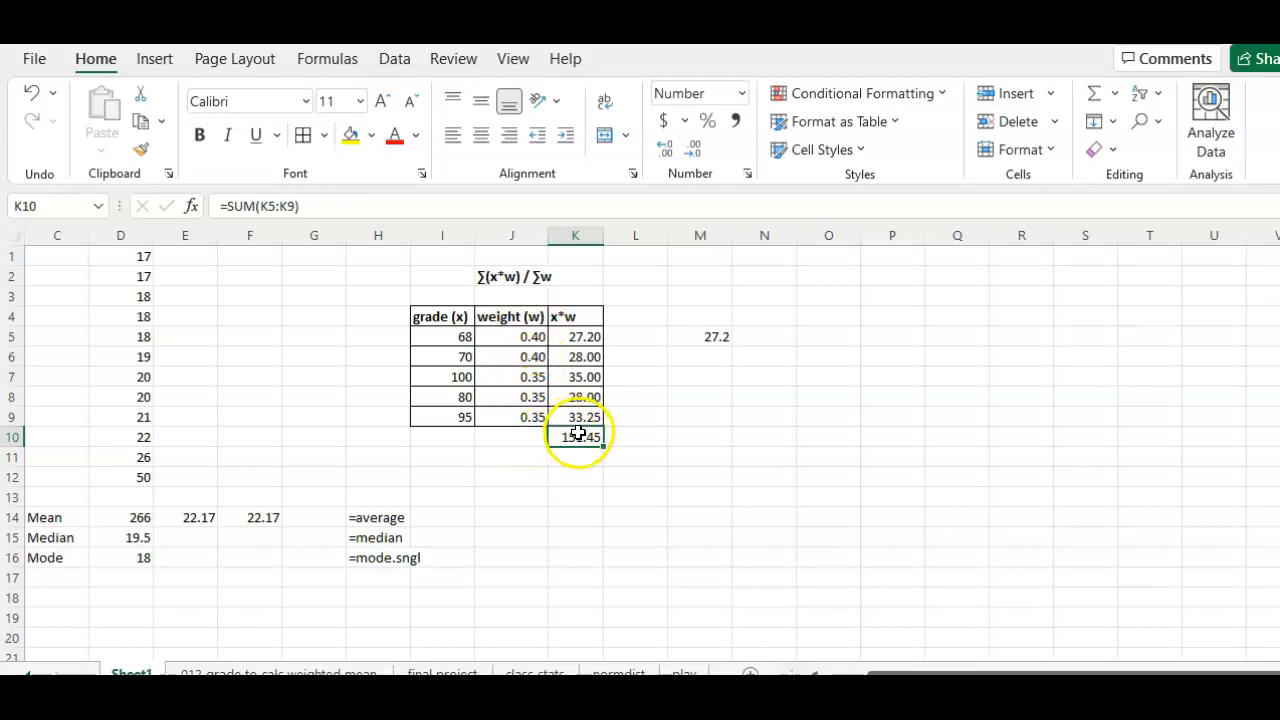
click(513, 442)
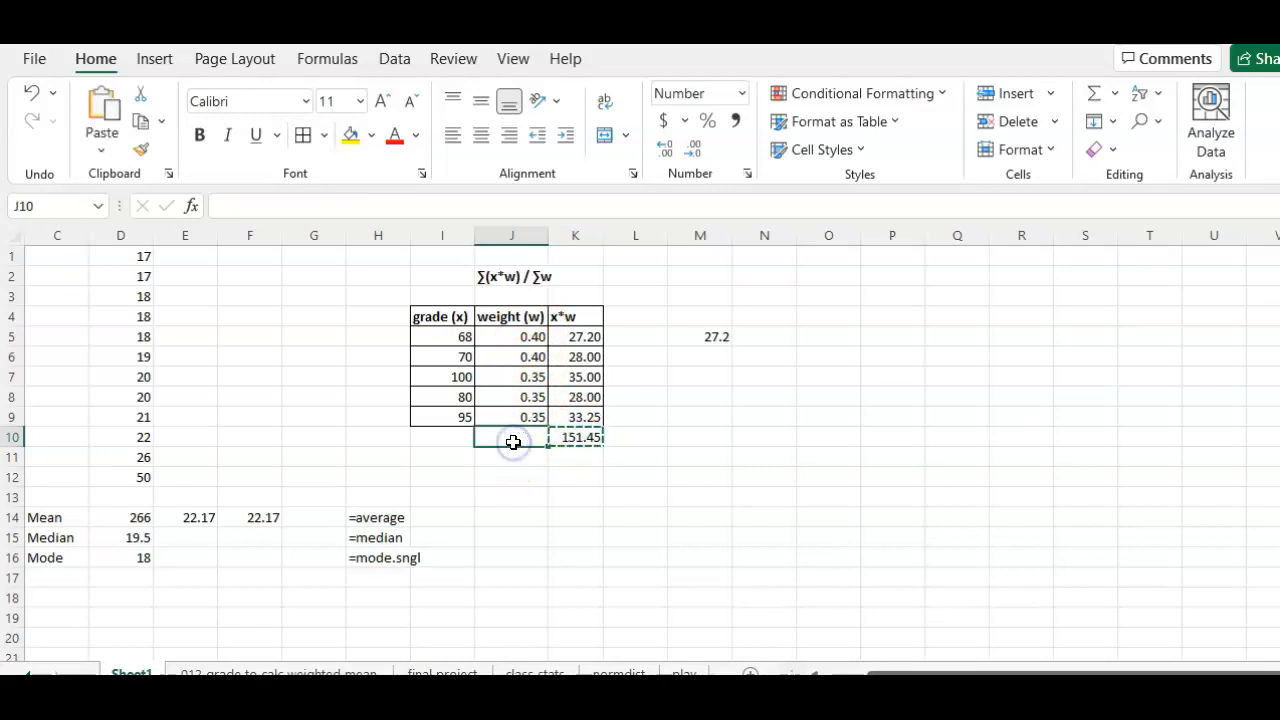
key(ctrl+v)
click(526, 403)
key(Return)
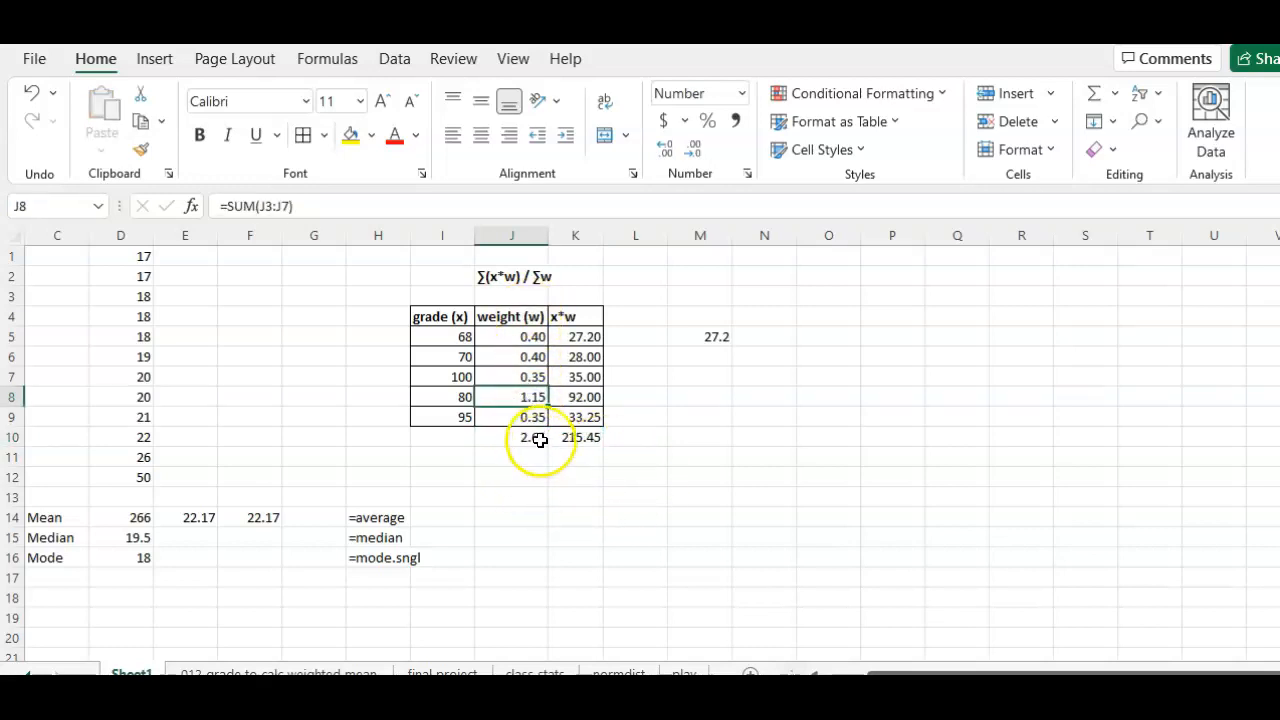
click(538, 439)
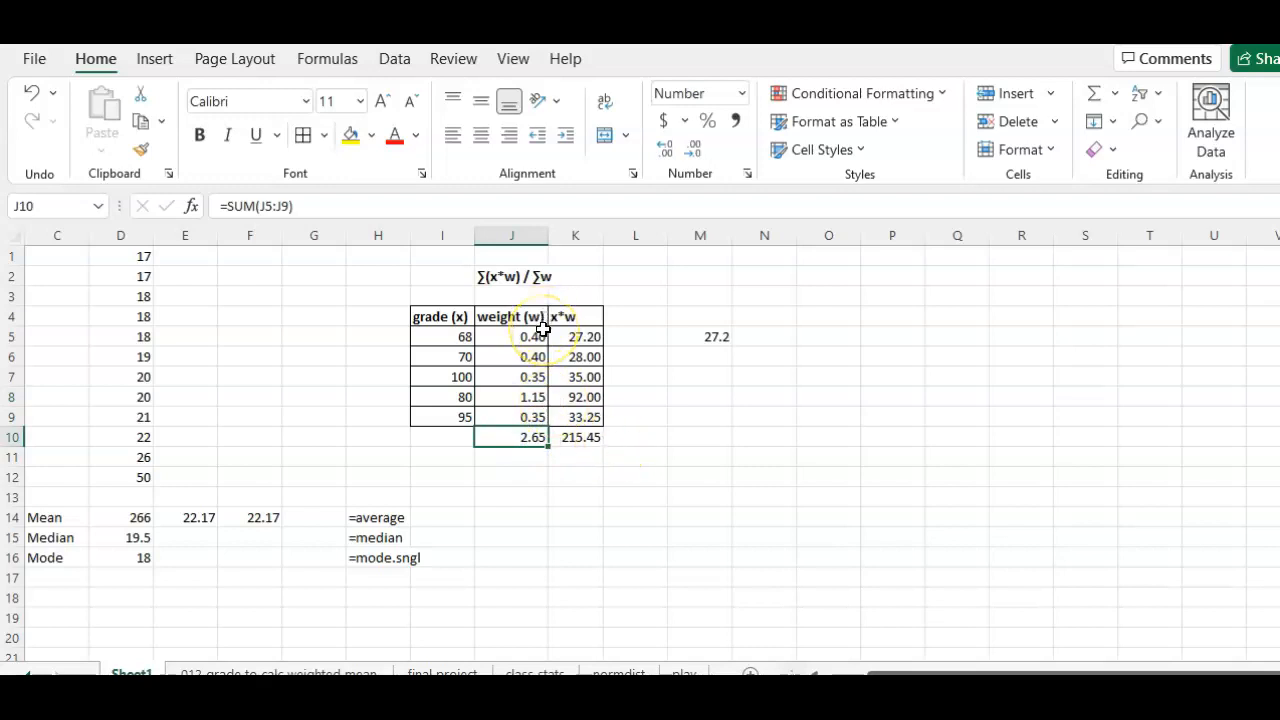
click(586, 438)
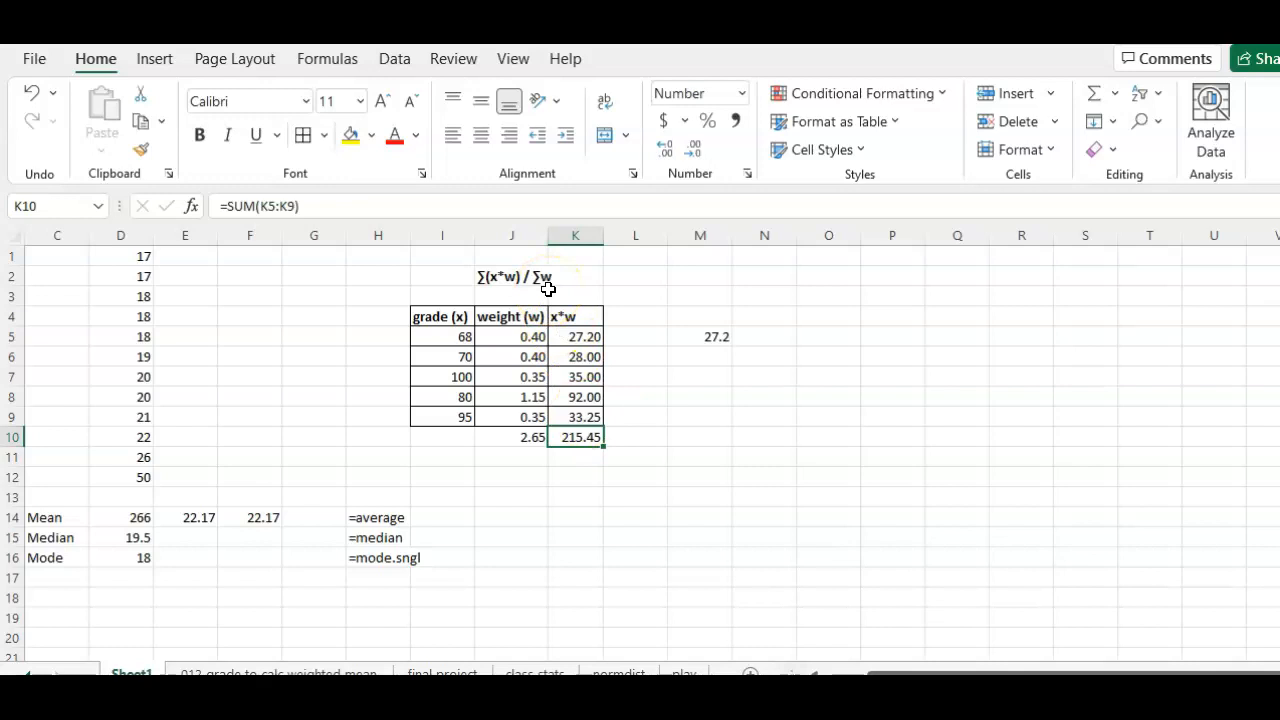
Step: Calculate the weighted mean in cell J12 by entering =K10/J10, and look at the result cell
click(531, 477)
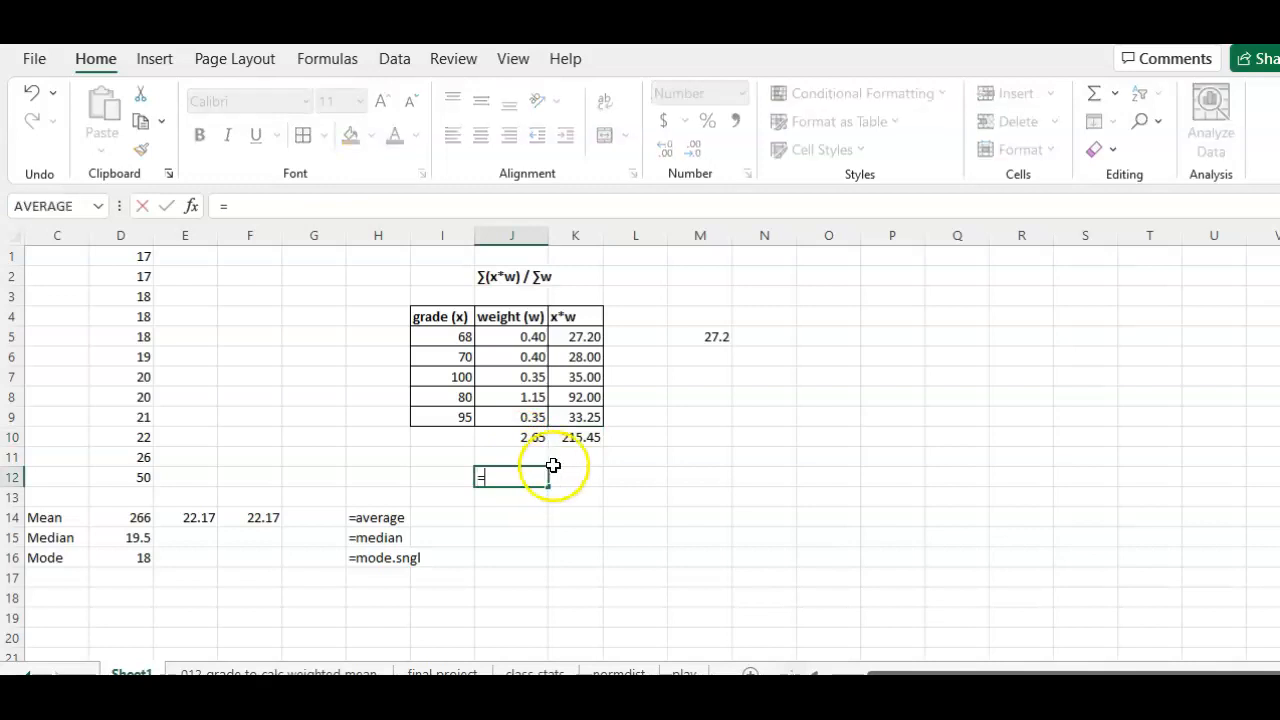
click(576, 441)
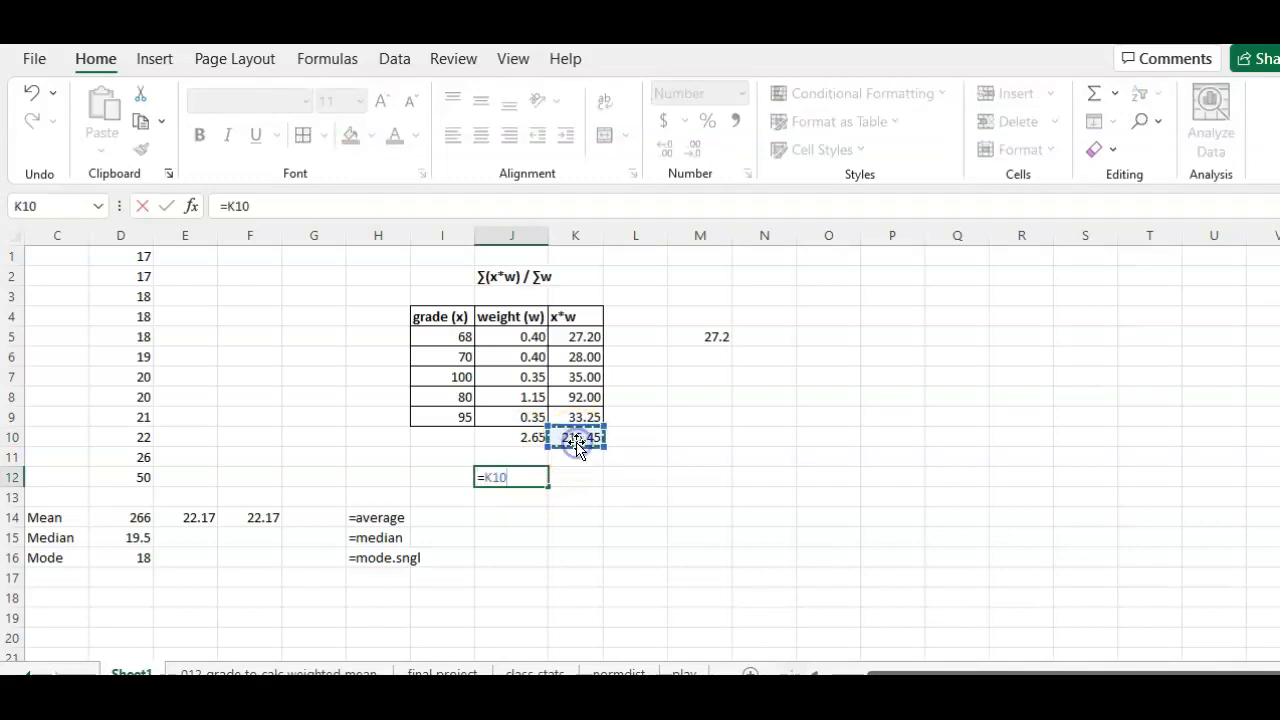
click(528, 438)
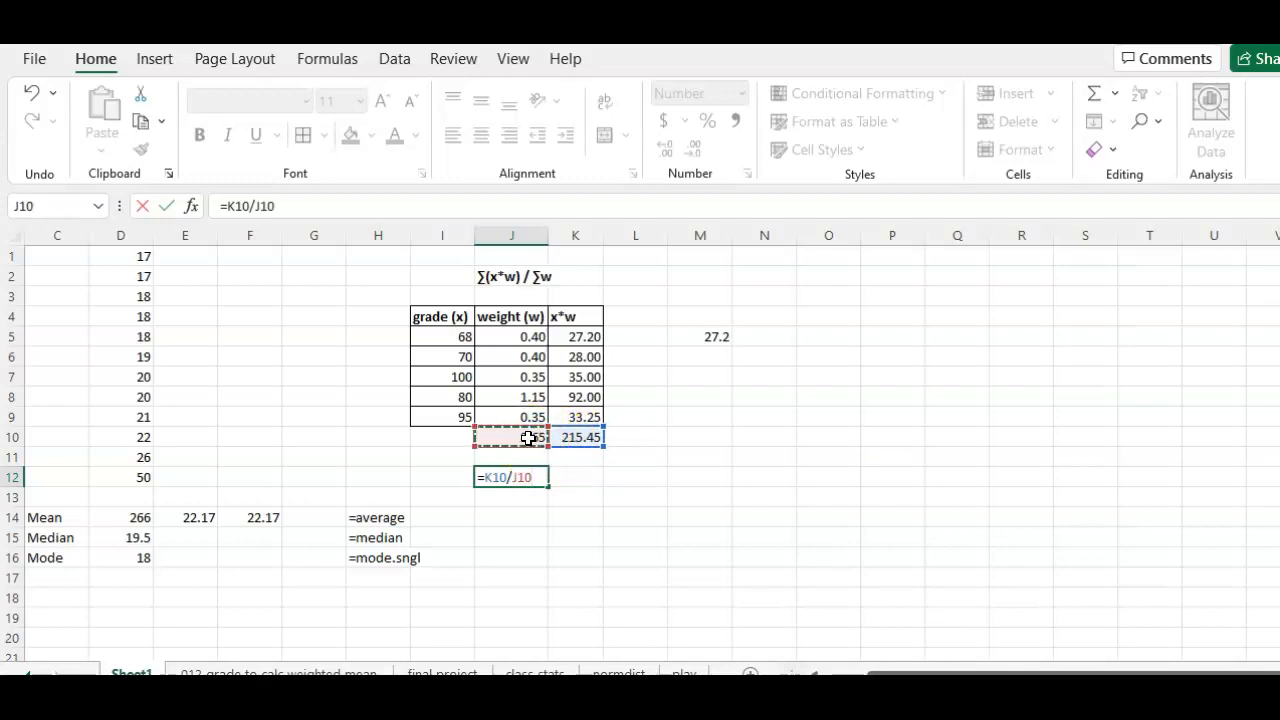
key(Return)
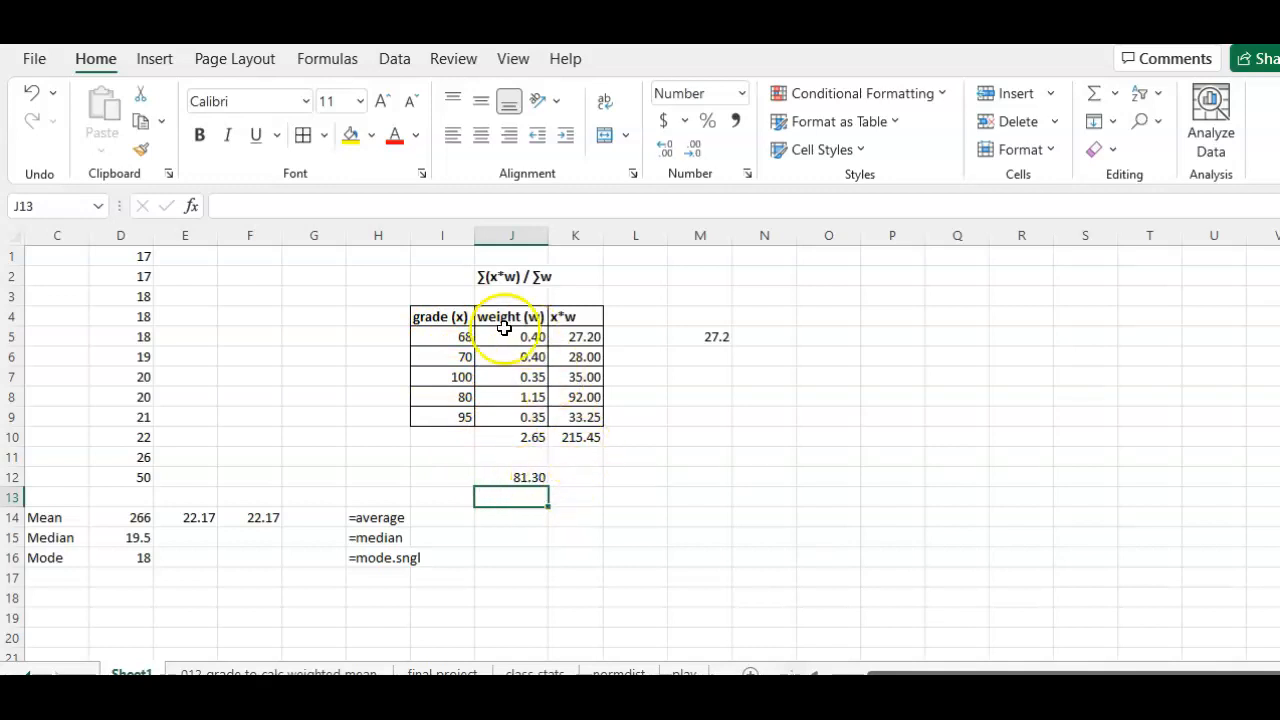
click(531, 481)
click(443, 472)
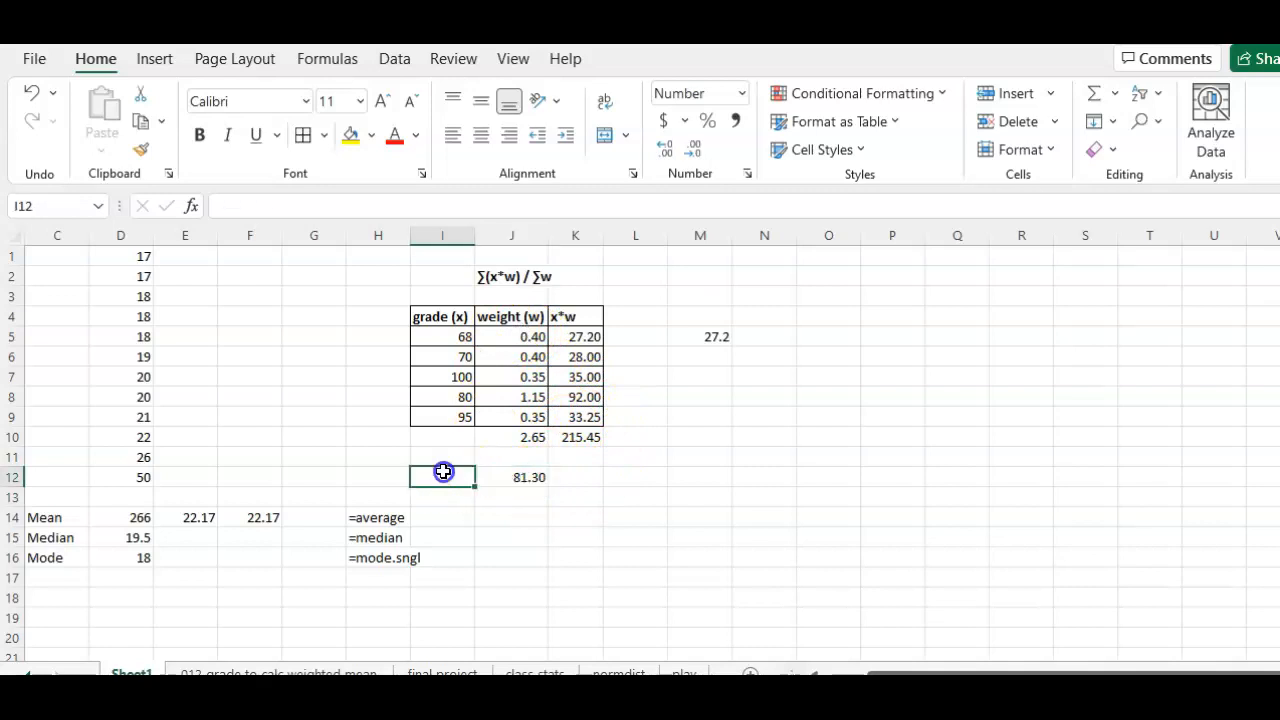
click(450, 454)
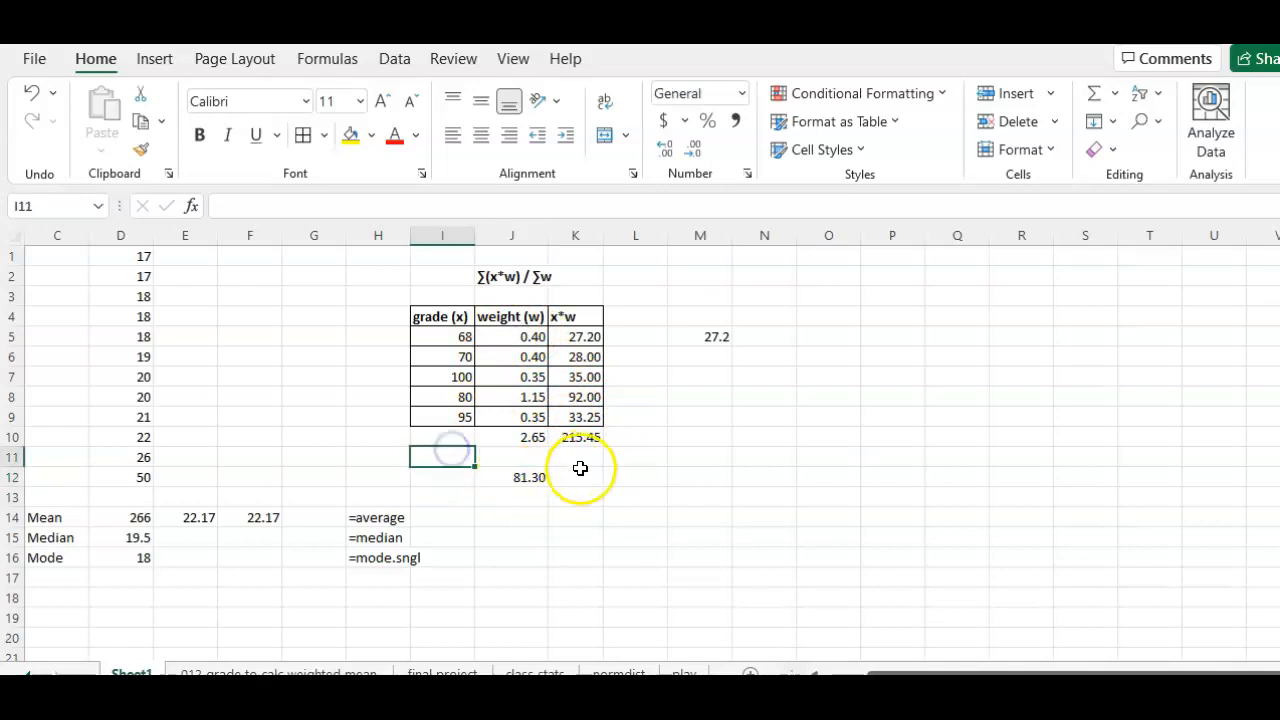